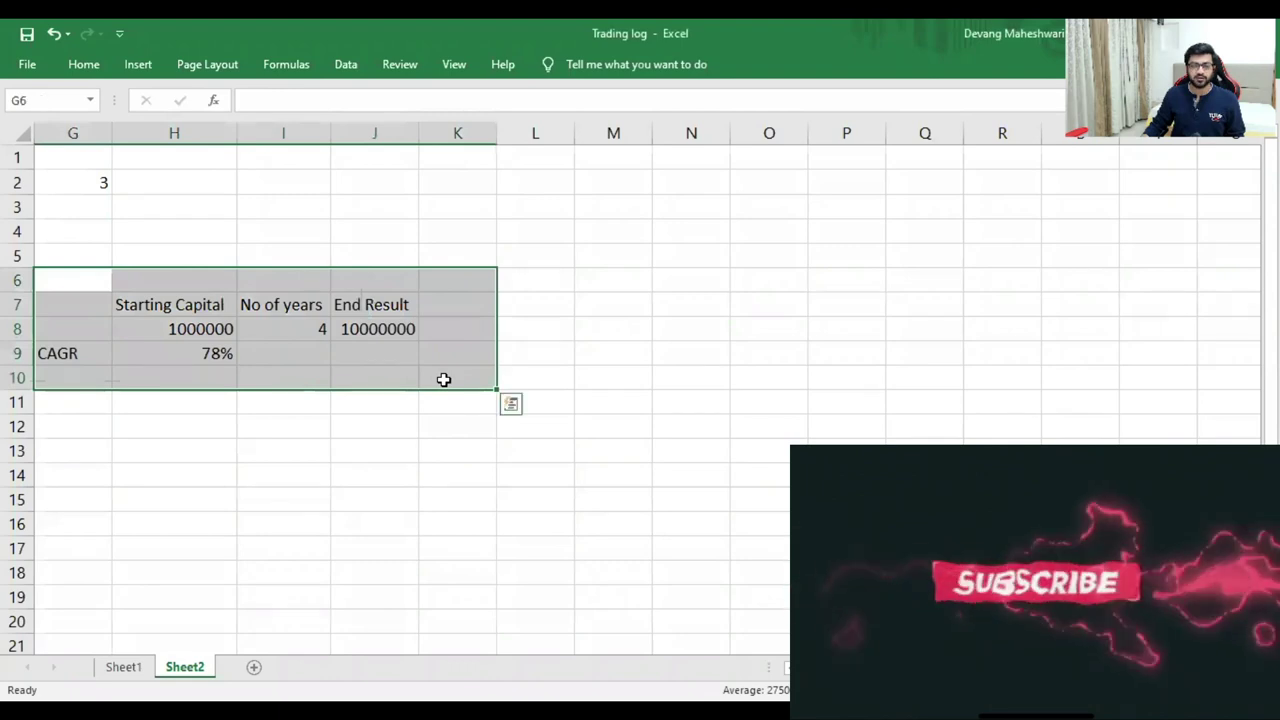
# - Review the starting capital, number of years and end result in row 8, and the CAGR formula in H9
pyautogui.click(176, 308)
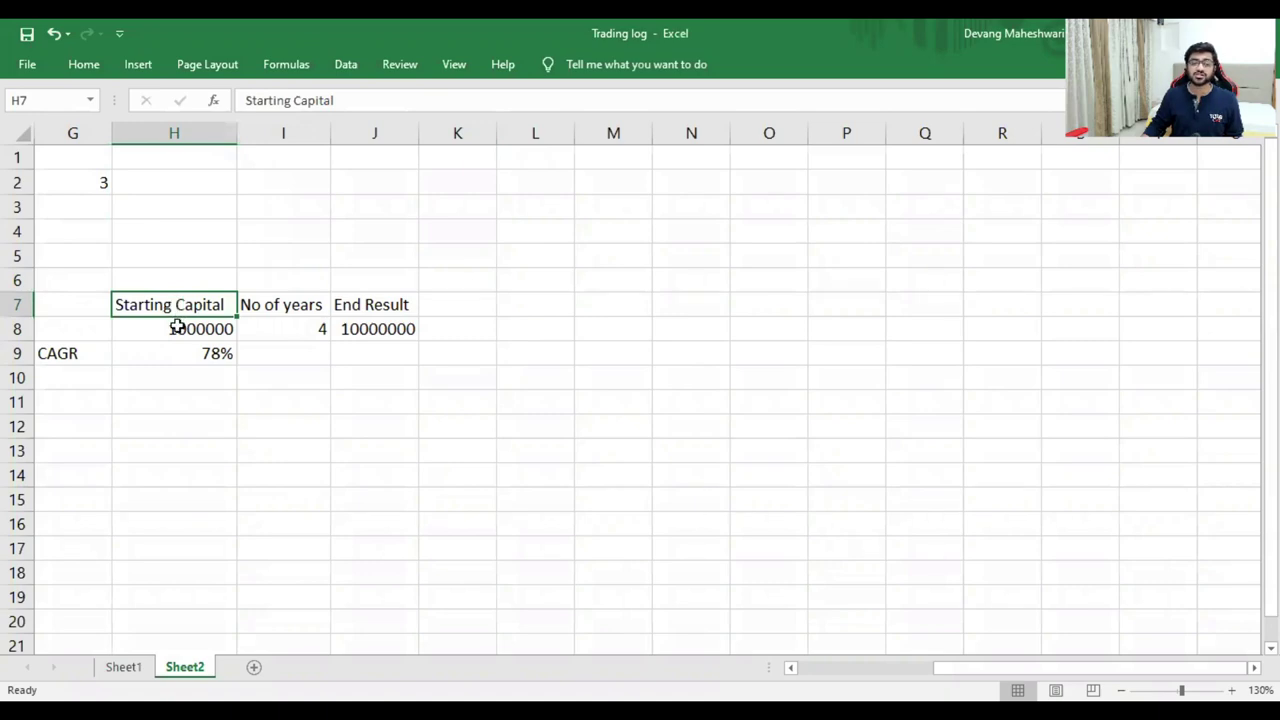
pyautogui.click(173, 325)
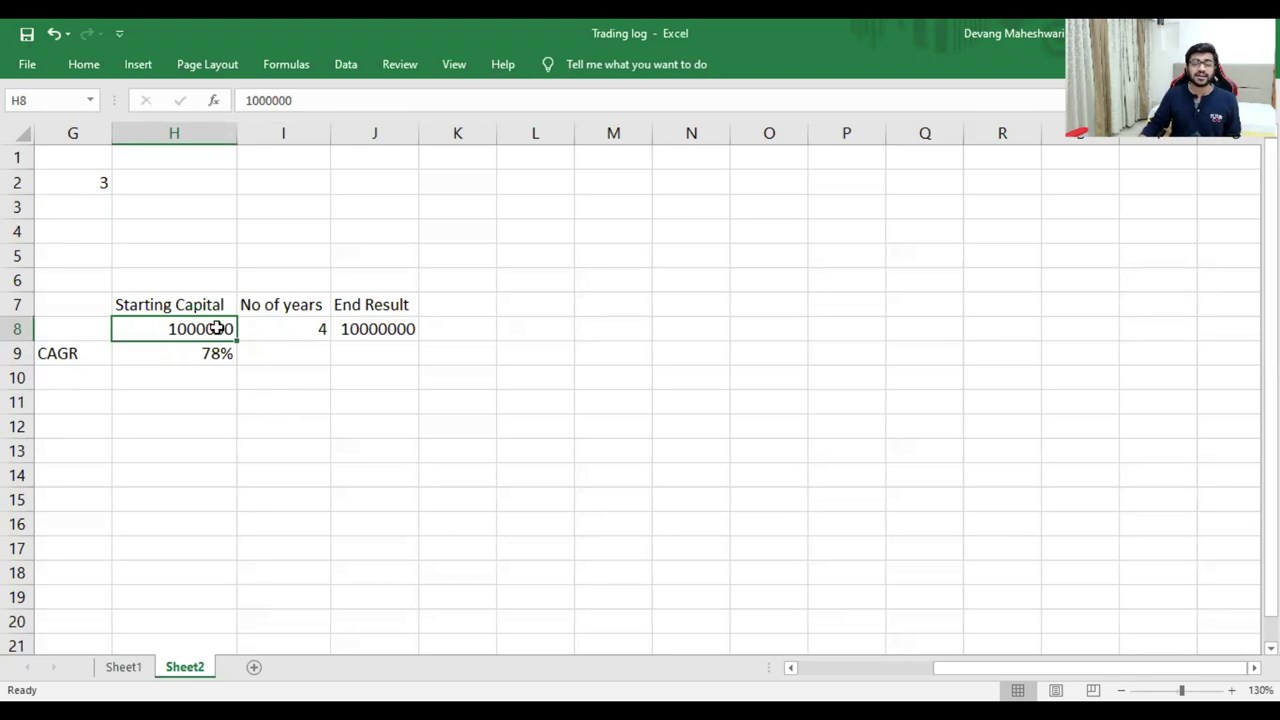
pyautogui.click(280, 328)
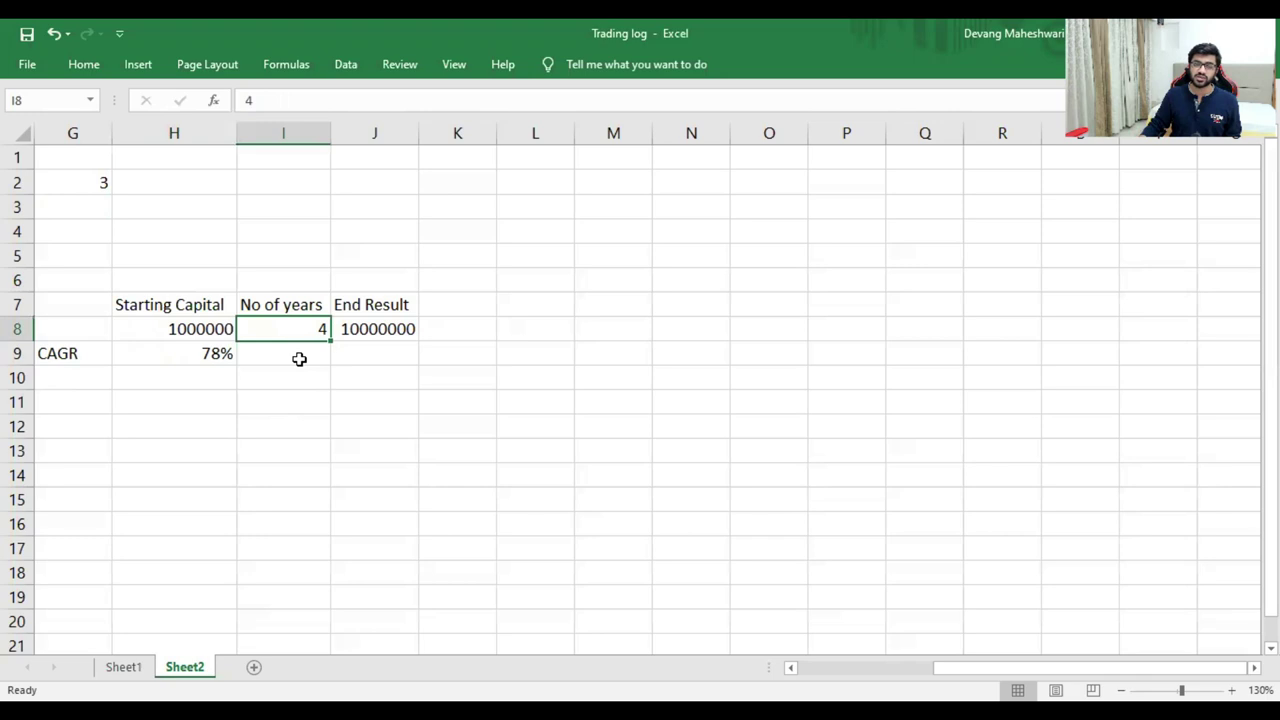
pyautogui.click(362, 329)
pyautogui.click(194, 329)
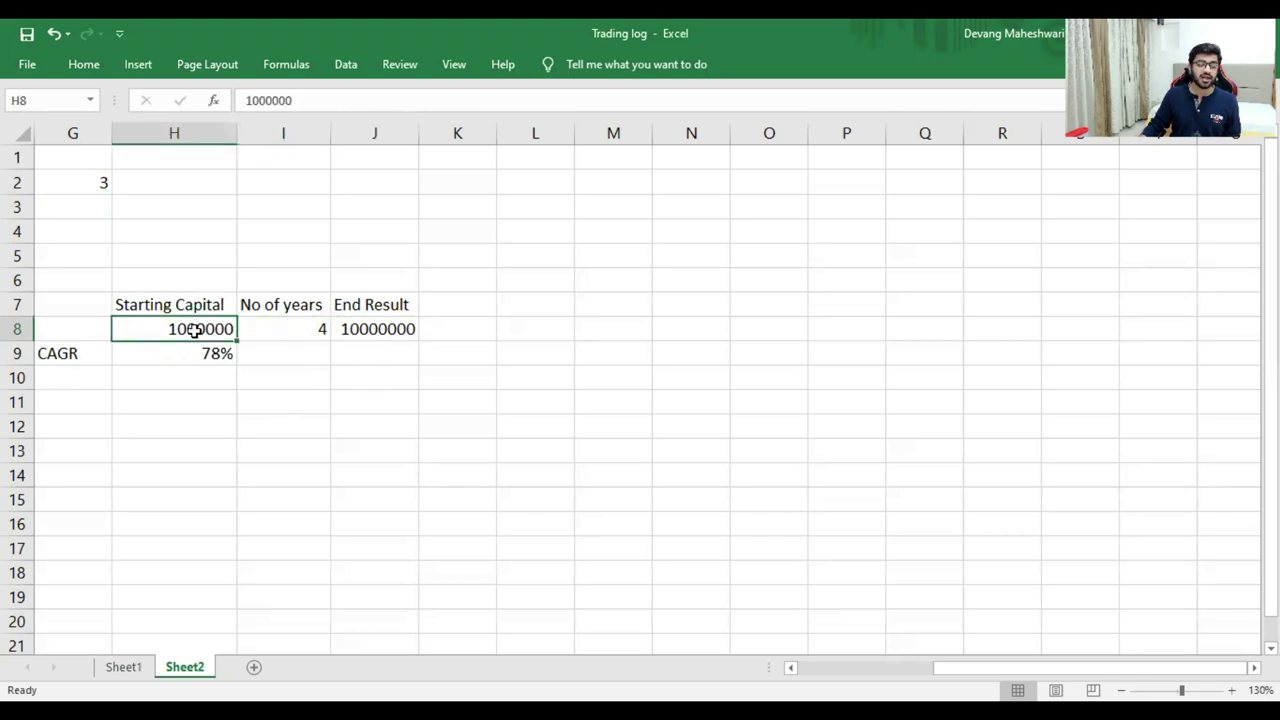
pyautogui.click(380, 330)
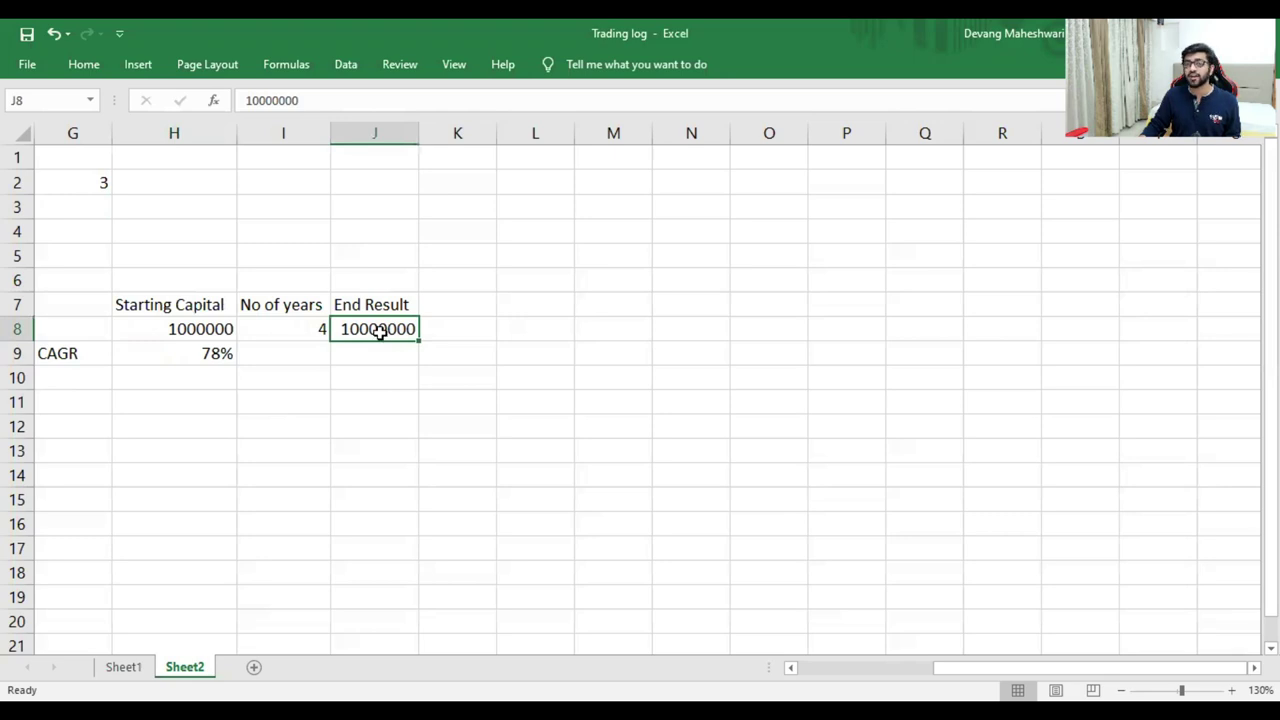
pyautogui.click(185, 355)
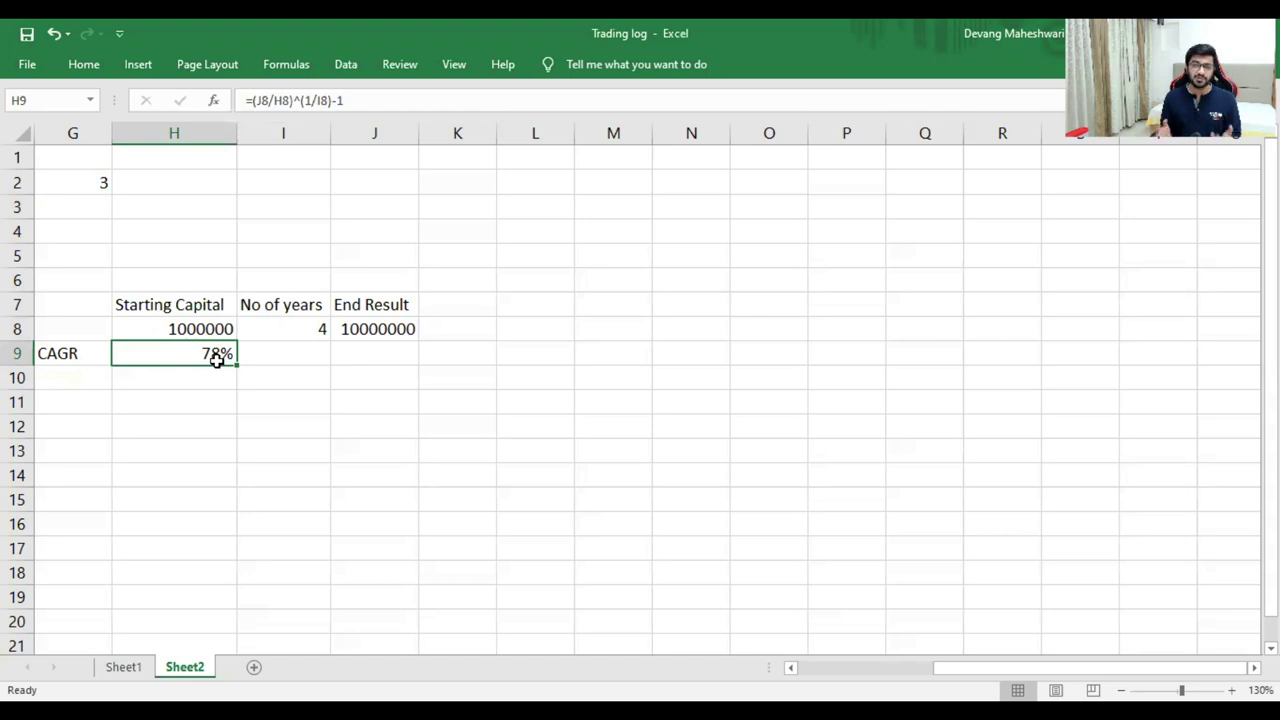
# - Enter 1 as the first year label in G10, below the CAGR label
pyautogui.press('Down')
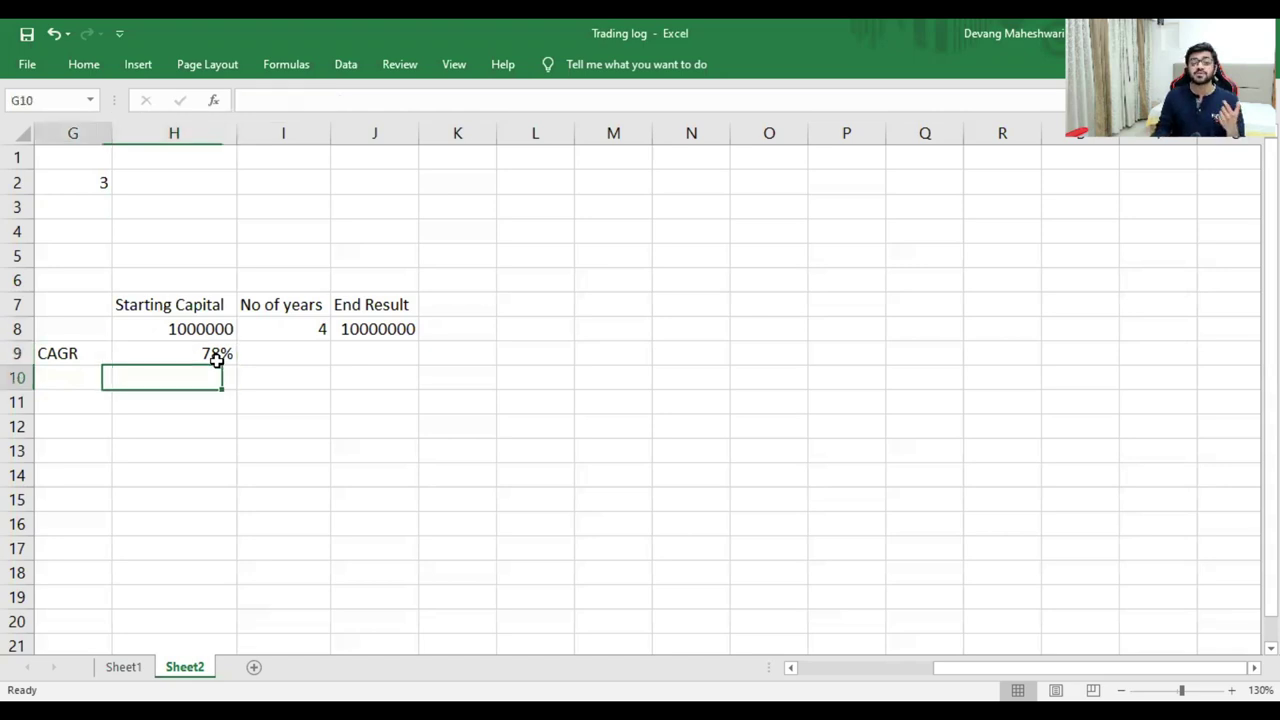
pyautogui.press('Left')
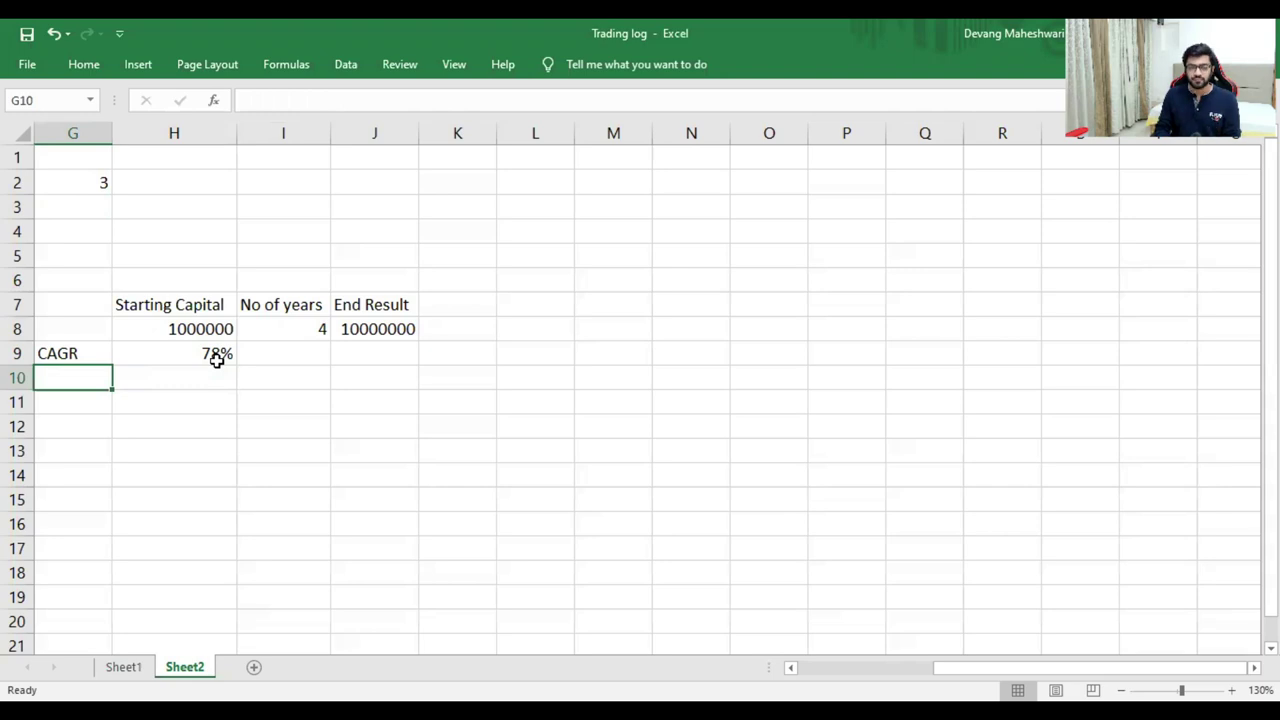
pyautogui.write('1')
pyautogui.press('Return')
pyautogui.press('Up')
pyautogui.press('Right')
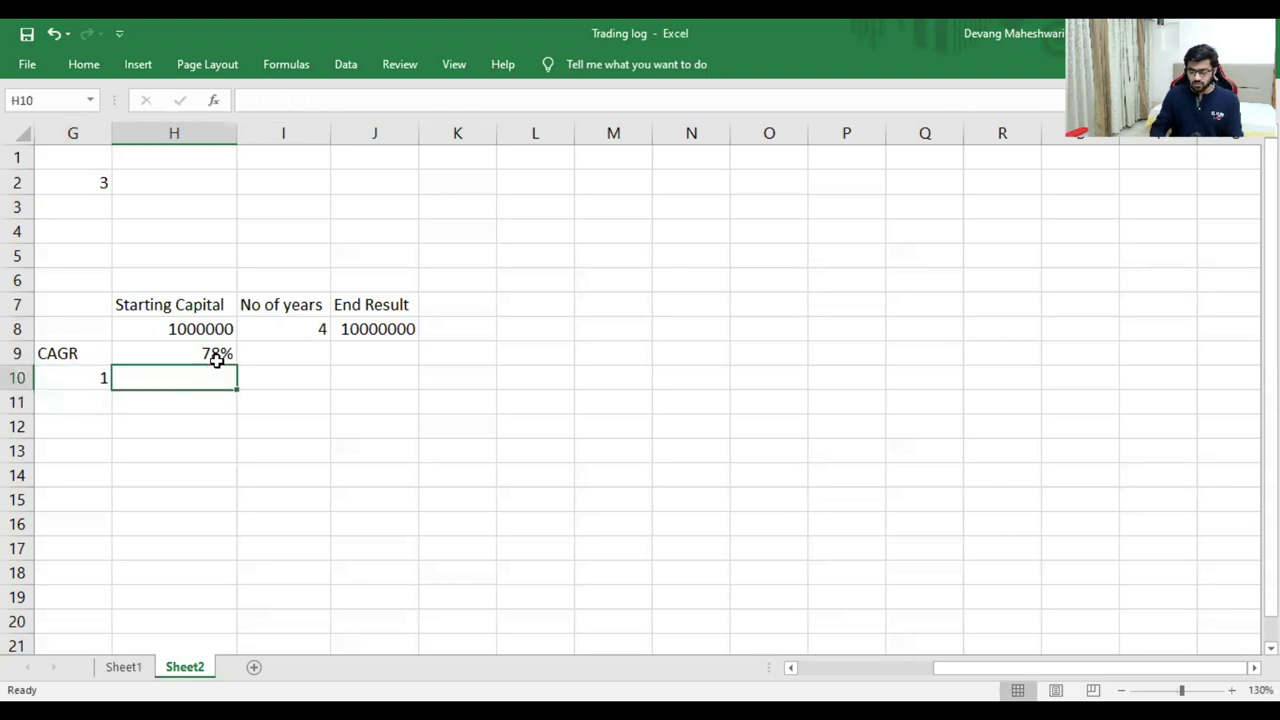
# - Calculate the year 1 capital in H10 with the formula =H8*(1+H9)
pyautogui.write('=')
pyautogui.press('Up')
pyautogui.press('Up')
pyautogui.write('*(1+')
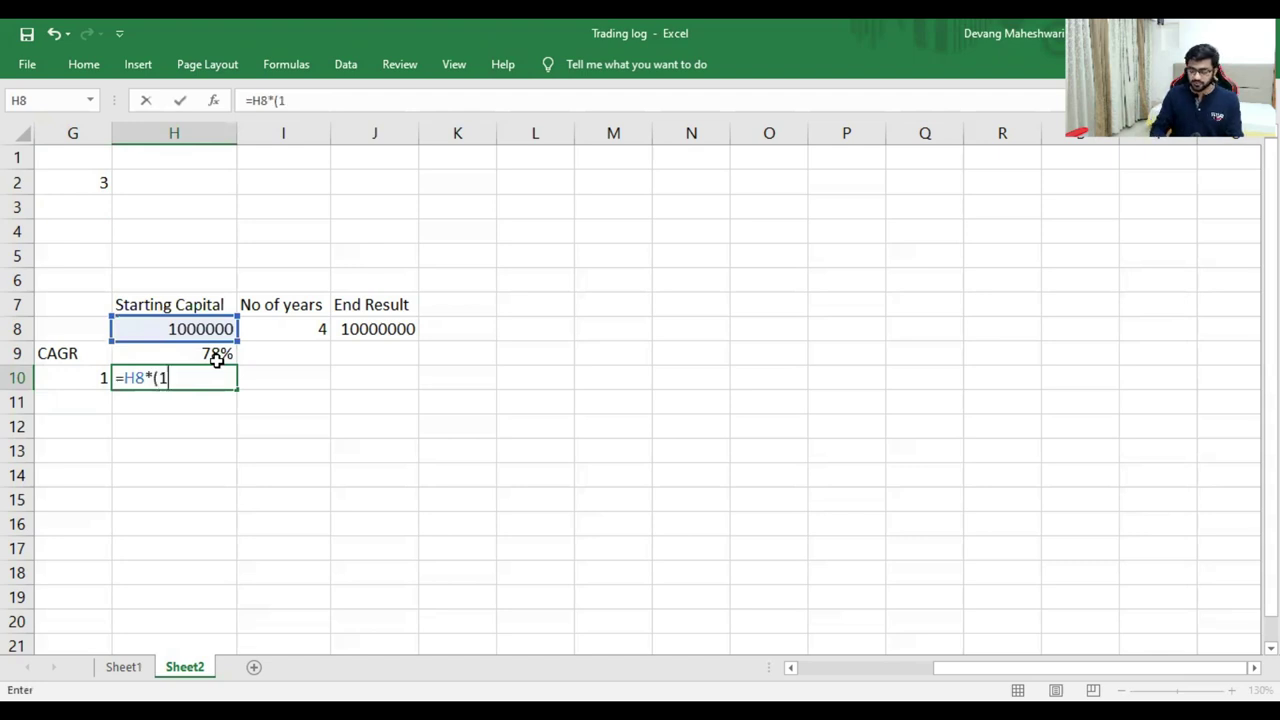
pyautogui.press('Up')
pyautogui.write(')')
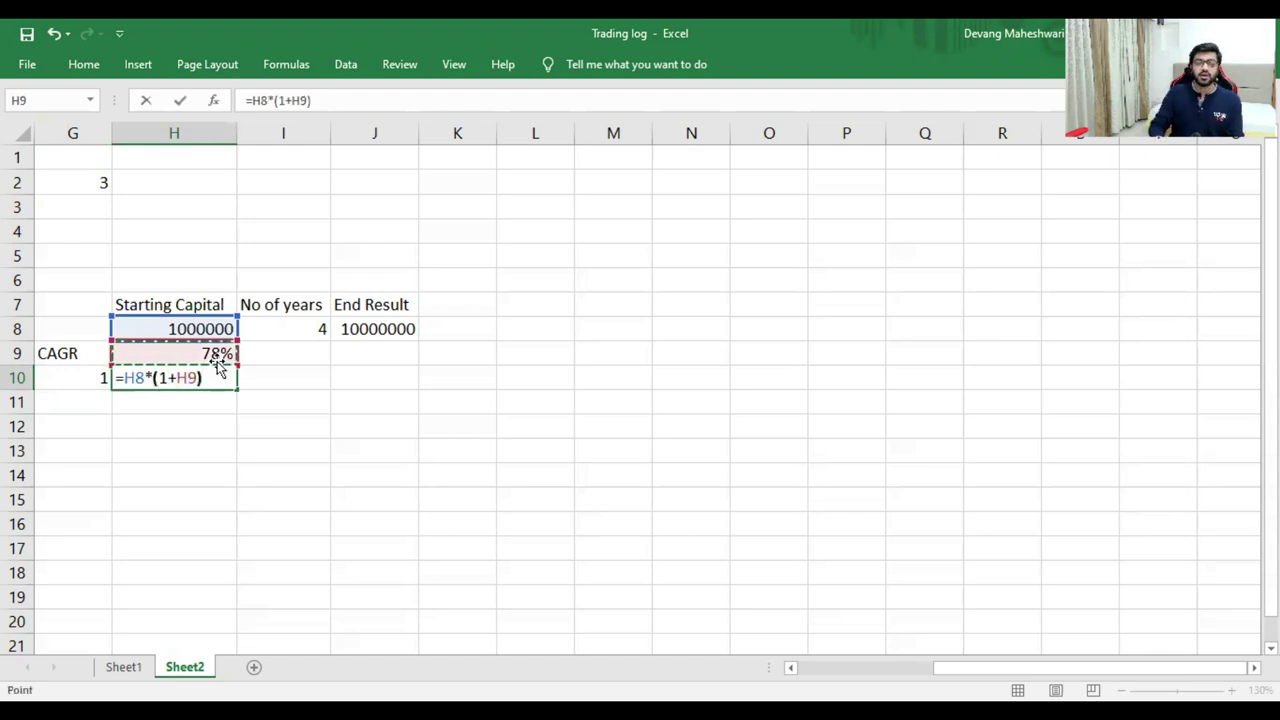
pyautogui.press('Return')
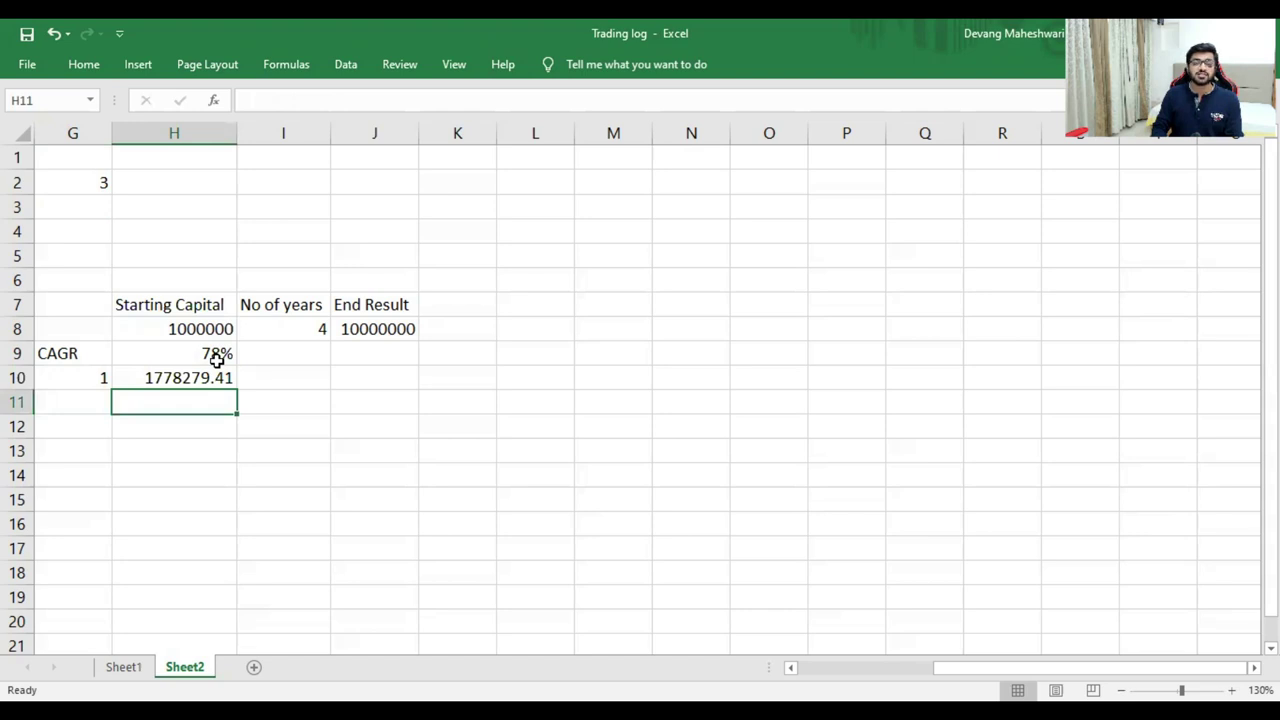
# - Enter 2 as the second year label in G11
pyautogui.press('Left')
pyautogui.write('2')
pyautogui.hotkey('ctrl', 'Return')
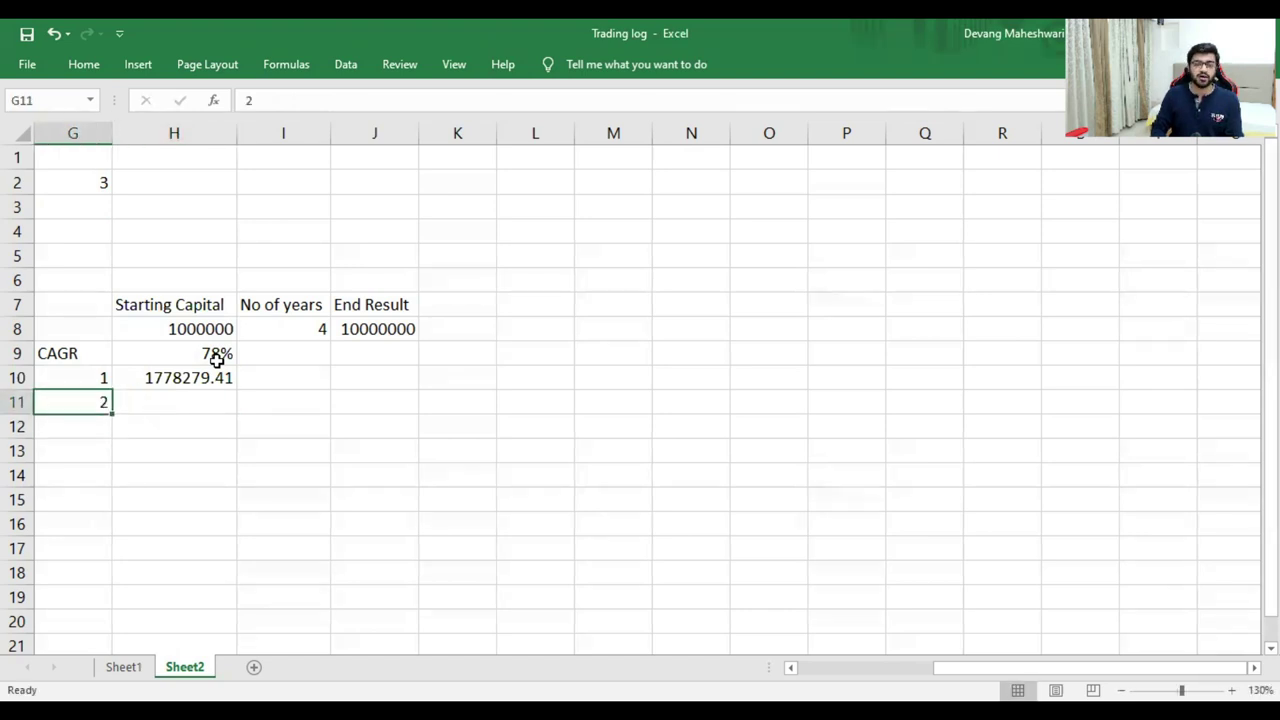
# - Calculate the year 2 capital in H11 with =H10*(1+H9), accepting the closing parenthesis correction
pyautogui.press('Right')
pyautogui.write('=')
pyautogui.press('Escape')
pyautogui.press('Up')
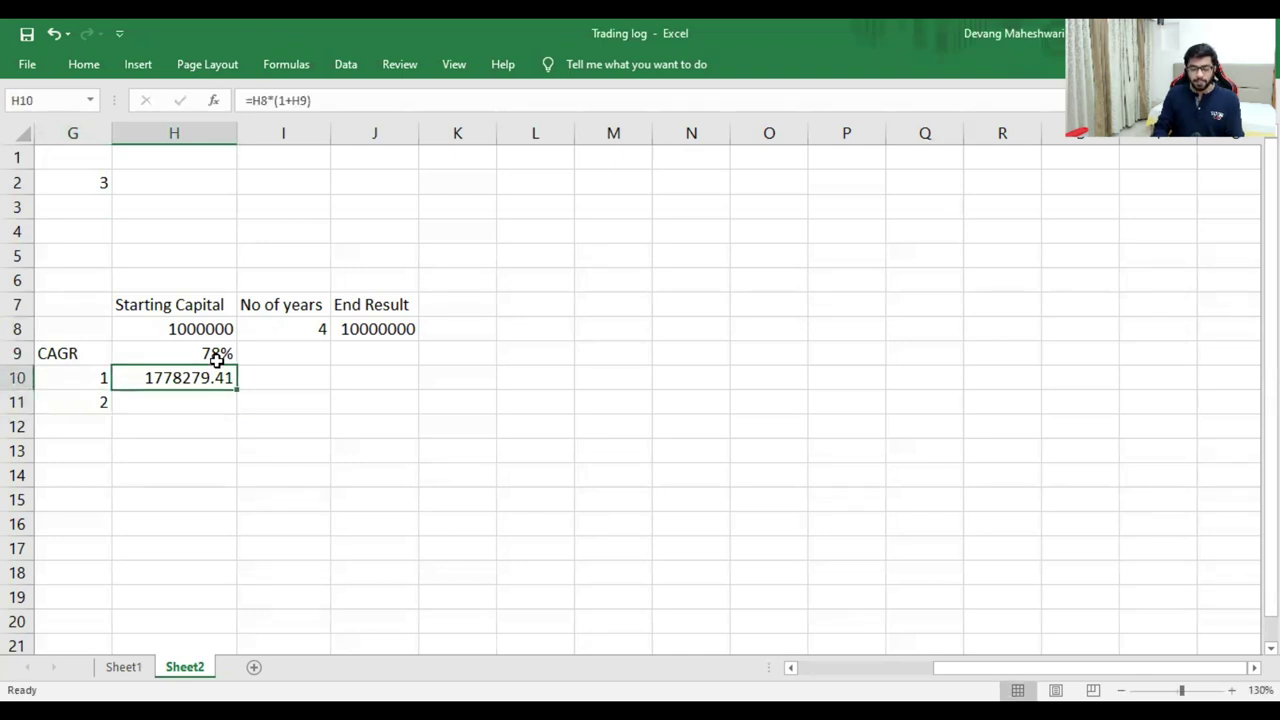
pyautogui.press('Down')
pyautogui.write('=')
pyautogui.press('Up')
pyautogui.write('*(1+')
pyautogui.click(217, 356)
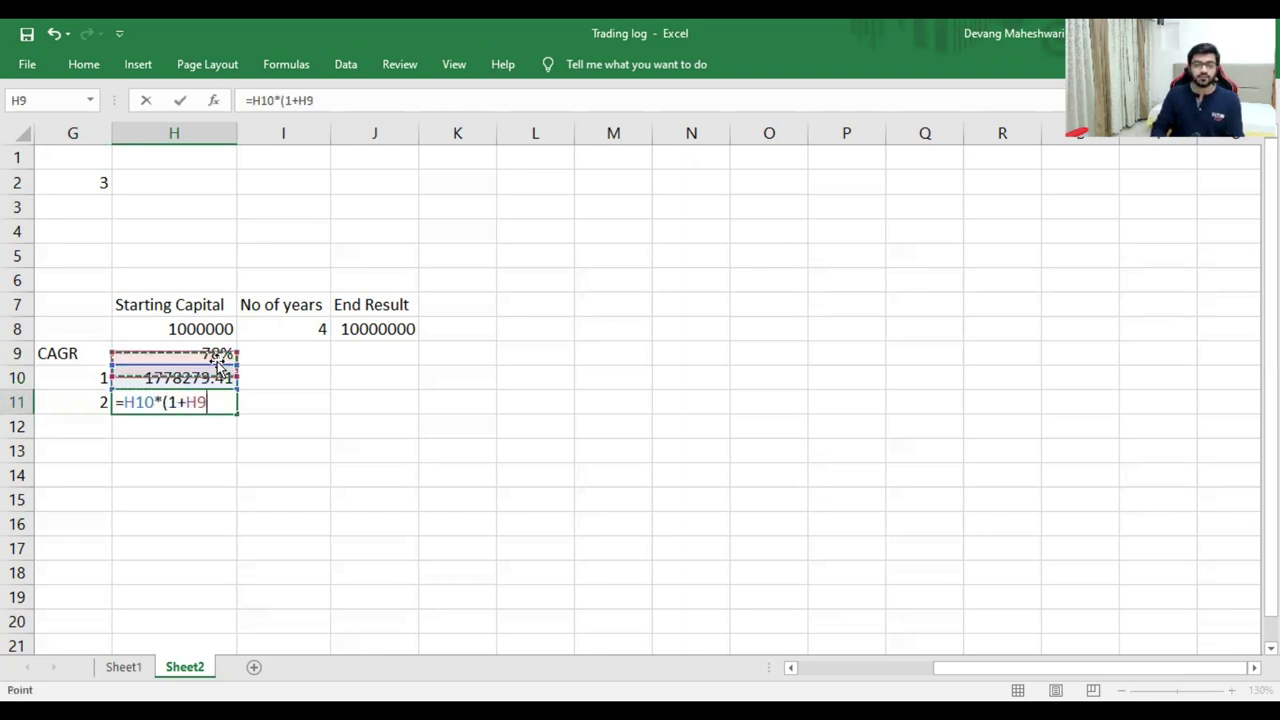
pyautogui.press('Return')
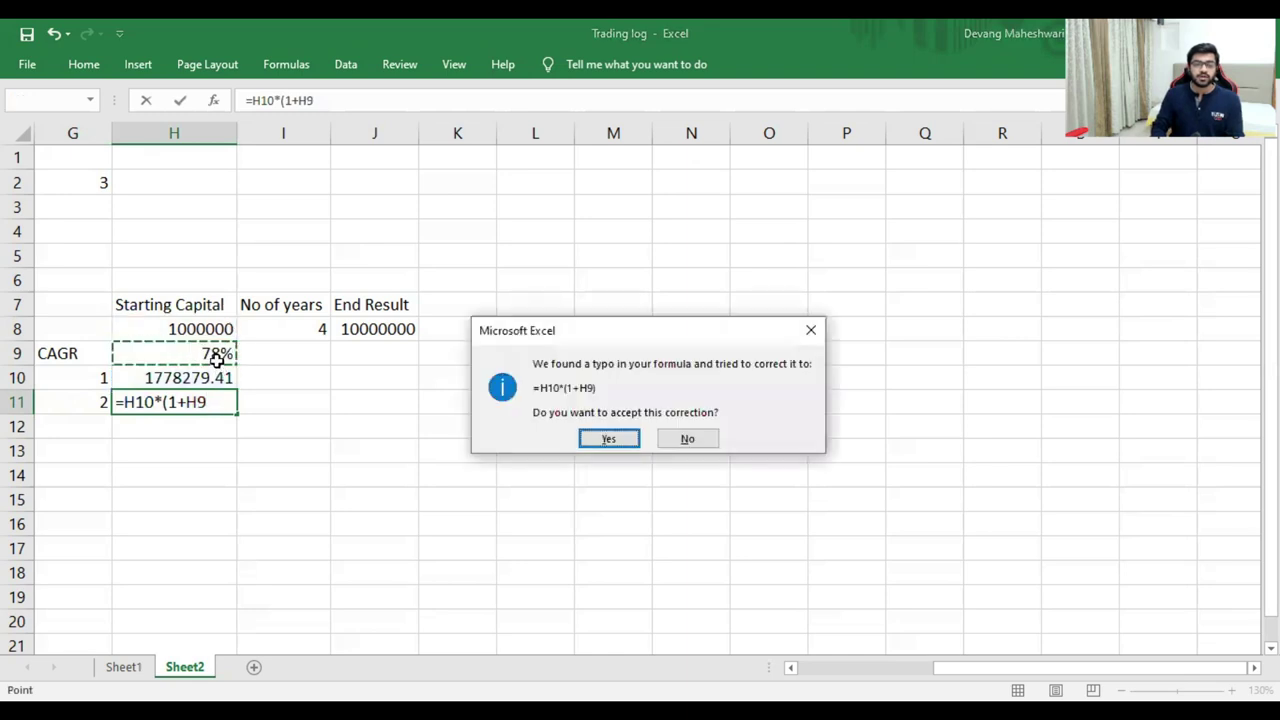
pyautogui.press('Return')
# - Enter 3 as the third year label in G12
pyautogui.press('Up')
pyautogui.press('Down')
pyautogui.press('Left')
pyautogui.write('3')
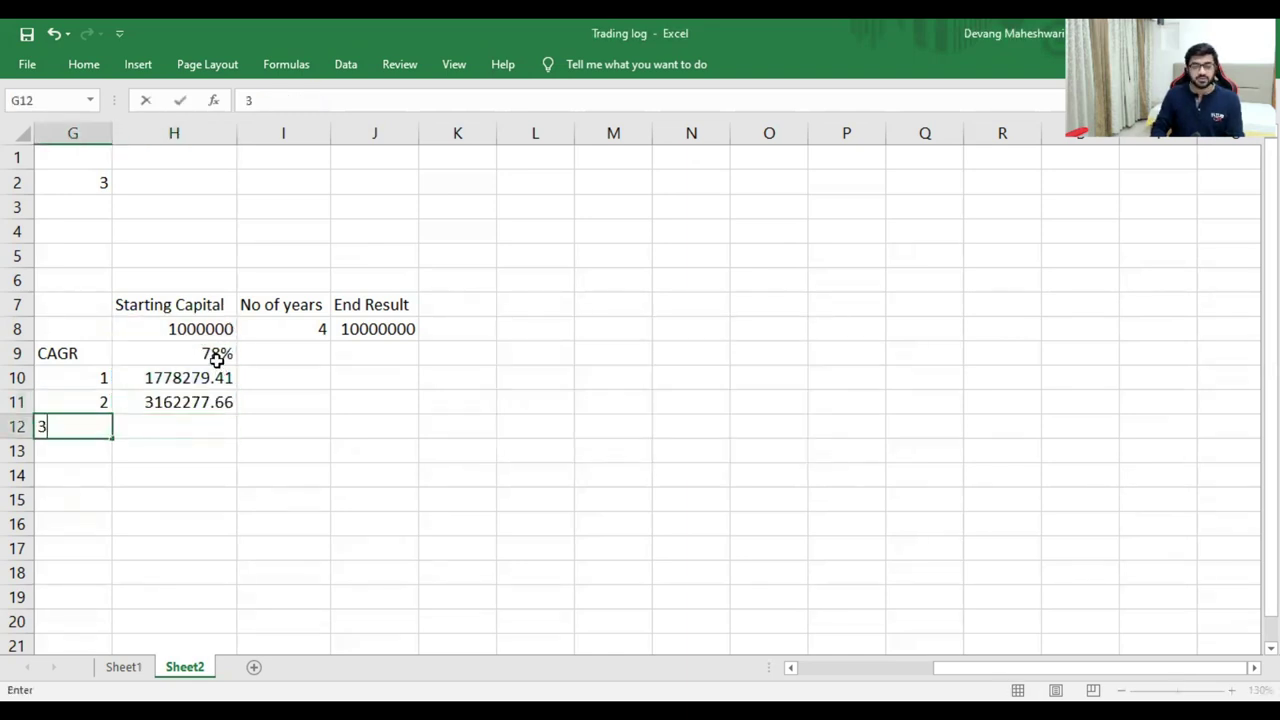
pyautogui.press('Tab')
# - Copy the year 2 formula into H12, locking the CAGR reference so it reads =H11*(1+$H$9)
pyautogui.press('Up')
pyautogui.hotkey('ctrl', 'c')
pyautogui.press('Down')
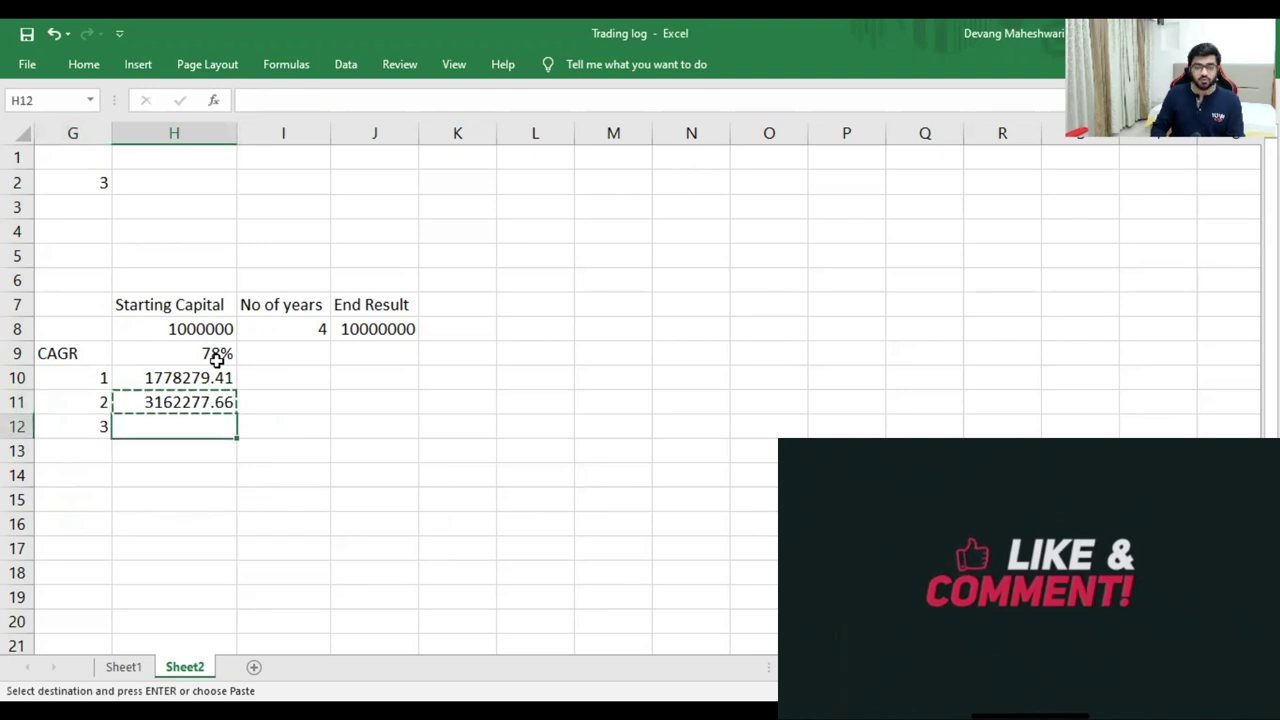
pyautogui.hotkey('ctrl', 'v')
pyautogui.press('F2')
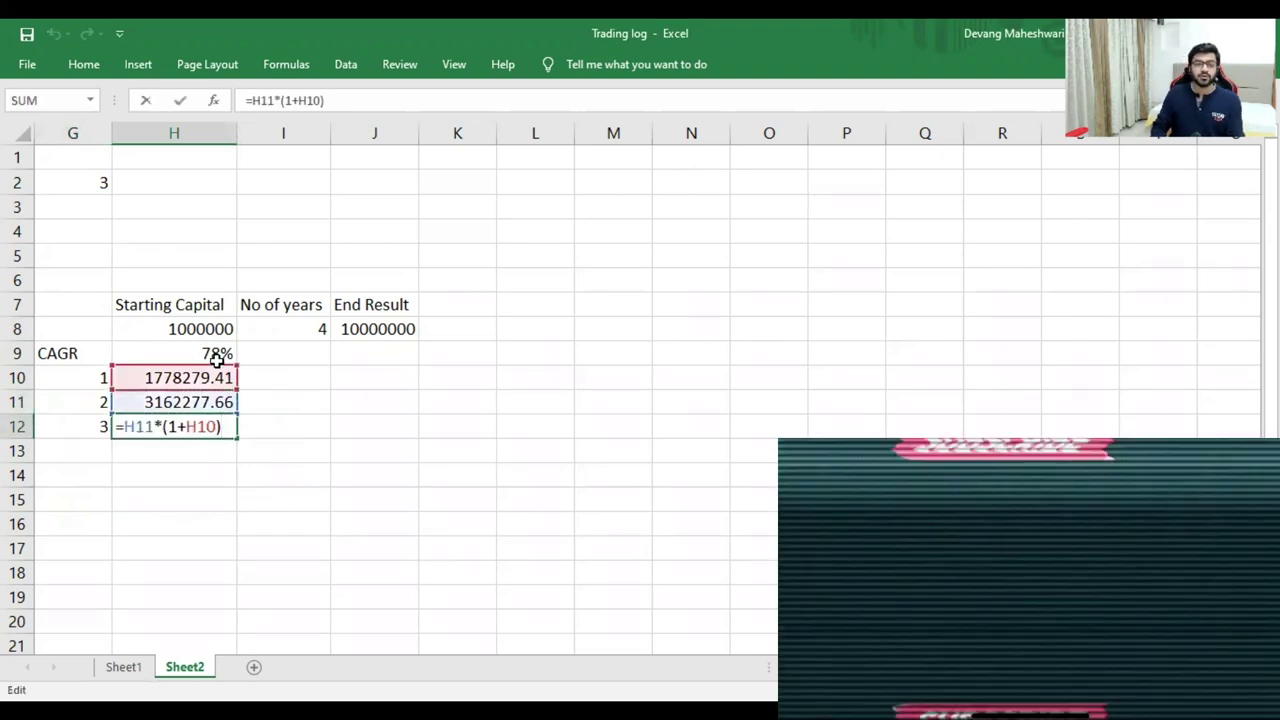
pyautogui.press('Escape')
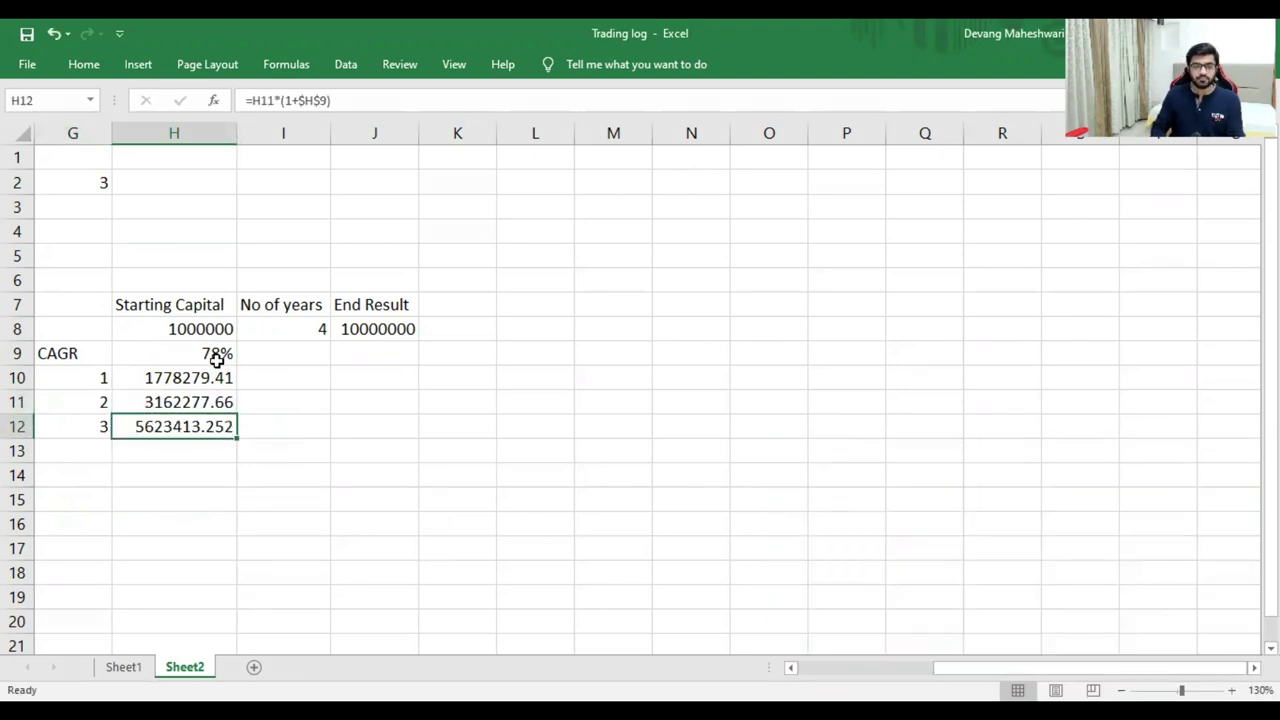
pyautogui.press('F2')
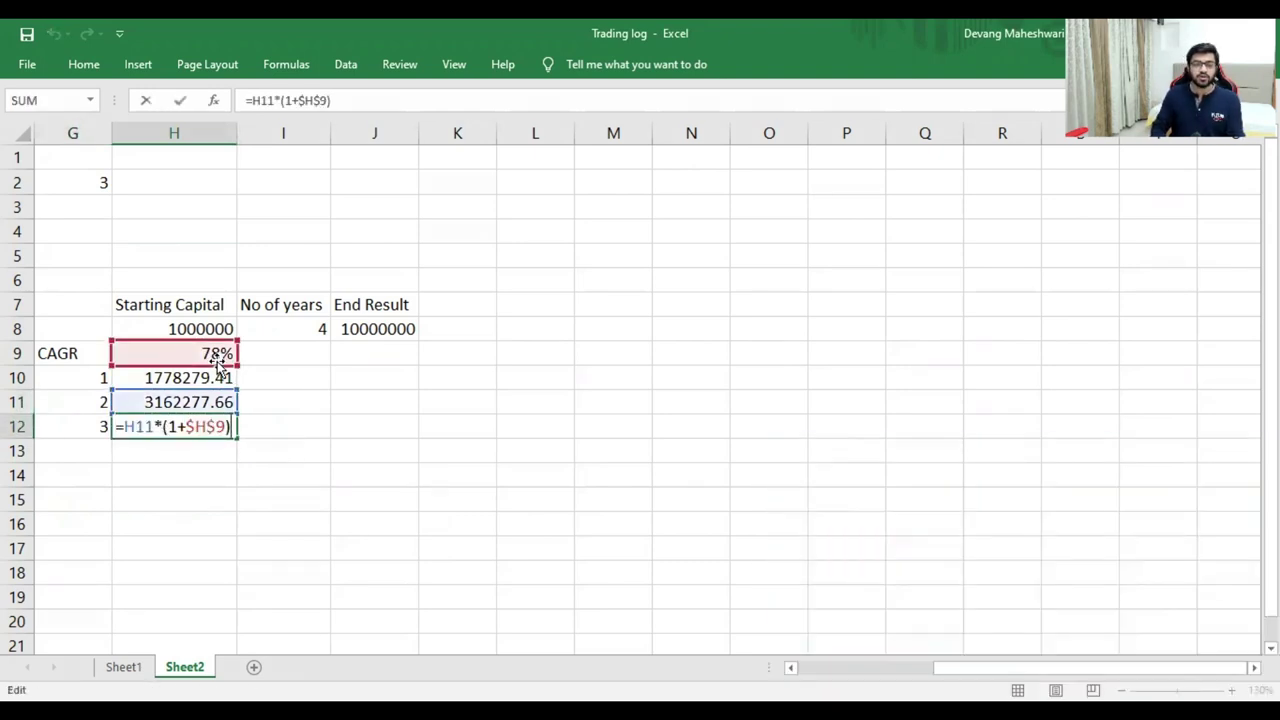
pyautogui.press('Return')
# - Enter 4 as the year label in G13 and fill the capital formula down into H13
pyautogui.press('Left')
pyautogui.write('4')
pyautogui.press('Return')
pyautogui.press('Up')
pyautogui.press('Right')
pyautogui.hotkey('ctrl', 'd')
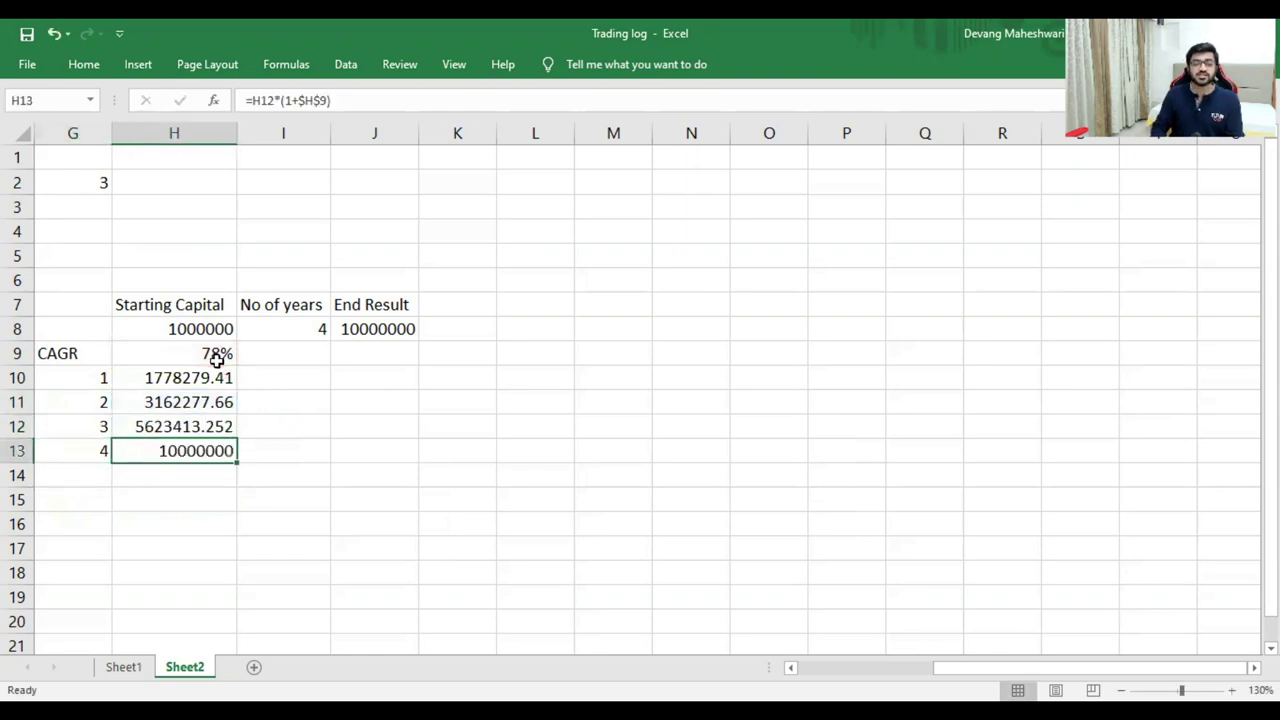
# - Examine the yearly capital values in H10:H13 against the starting capital and the end result
pyautogui.press('Up')
pyautogui.press('Up')
pyautogui.press('Up')
pyautogui.press('Up')
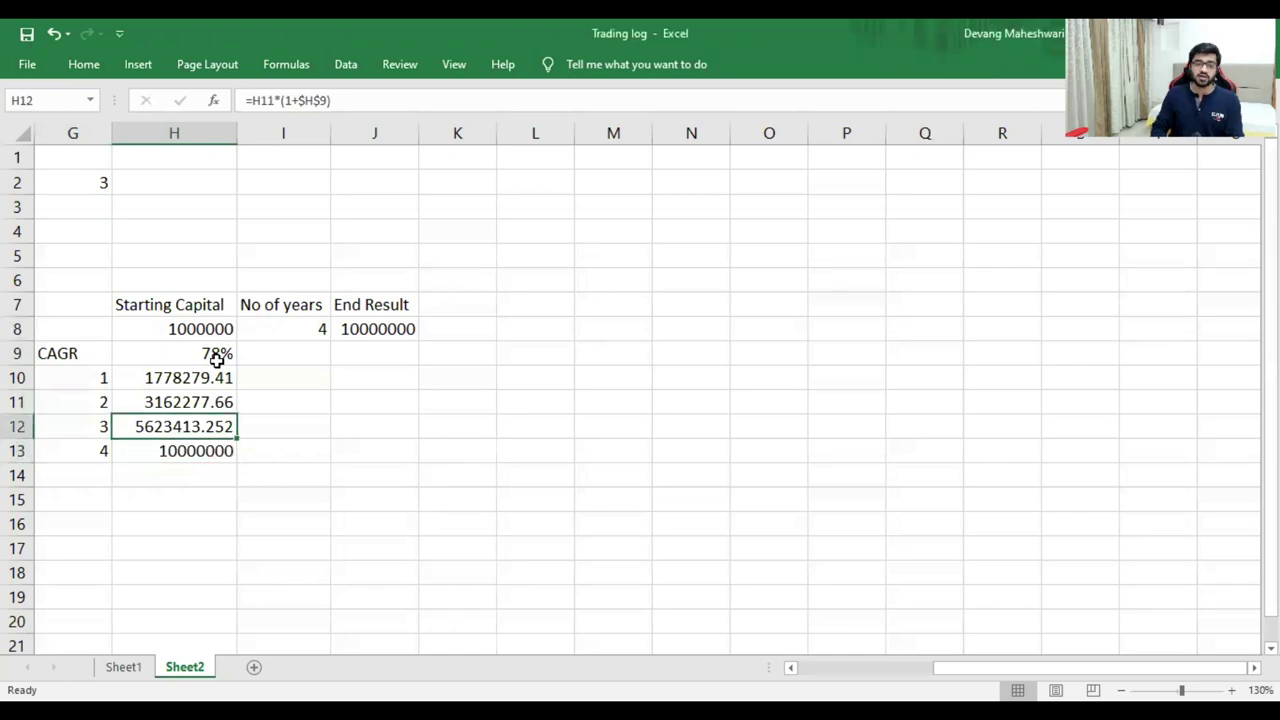
pyautogui.press('Down')
pyautogui.press('Down')
pyautogui.press('Down')
pyautogui.press('Down')
pyautogui.press('Up')
pyautogui.press('Up')
pyautogui.press('Up')
pyautogui.press('Up')
pyautogui.press('Up')
pyautogui.press('Right')
pyautogui.press('Right')
pyautogui.press('Left')
pyautogui.press('Left')
pyautogui.press('Down')
pyautogui.press('Down')
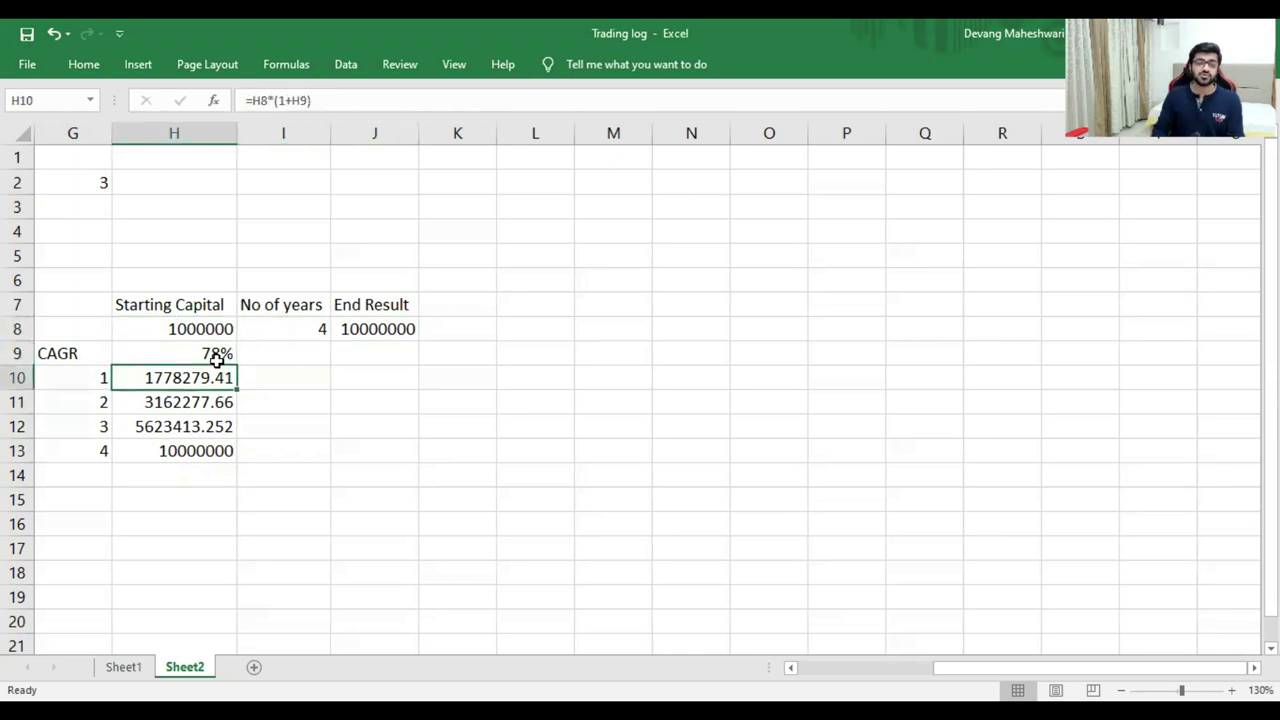
pyautogui.hotkey('shift', 'Down')
pyautogui.hotkey('shift', 'Down')
pyautogui.hotkey('shift', 'Down')
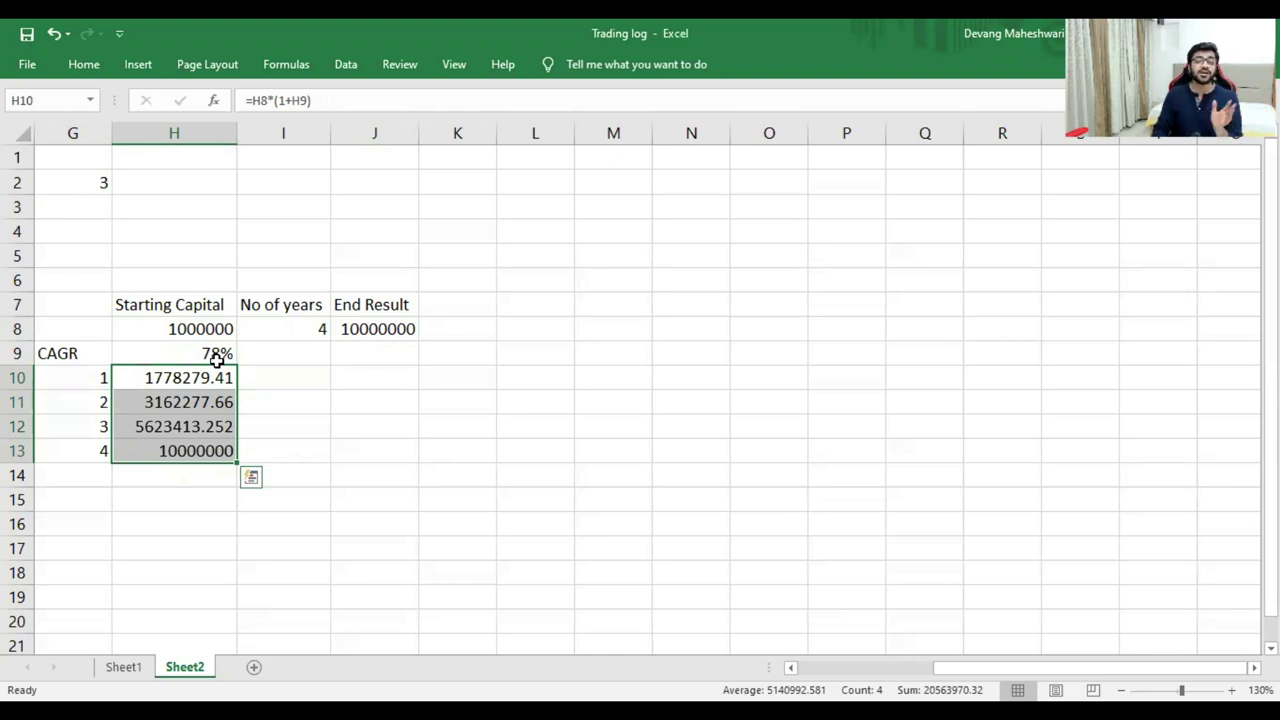
# - Examine the win and loss probabilities and gains in A3:C5 of THE PLAN table
pyautogui.press('Left')
pyautogui.press('Left')
pyautogui.press('Left')
pyautogui.press('Left')
pyautogui.press('Left')
pyautogui.press('Left')
pyautogui.press('Left')
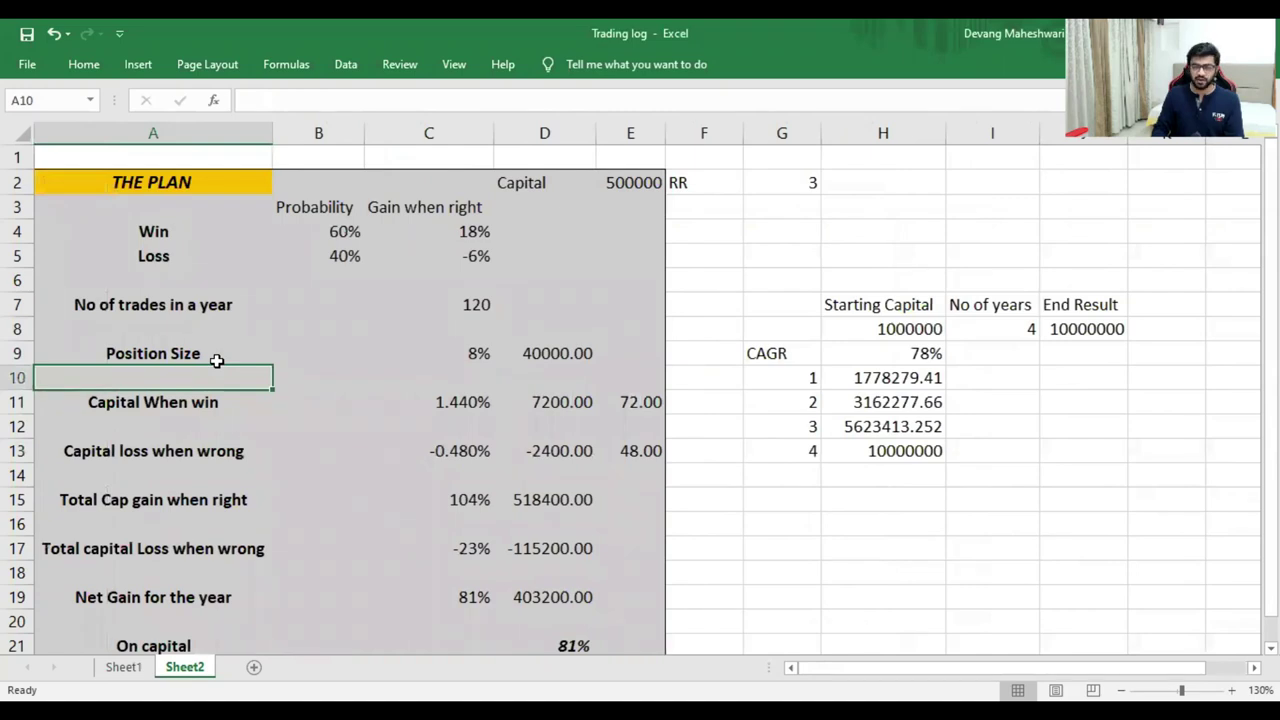
pyautogui.press('Up')
pyautogui.press('Up')
pyautogui.press('Up')
pyautogui.press('Up')
pyautogui.press('Up')
pyautogui.press('Up')
pyautogui.press('Up')
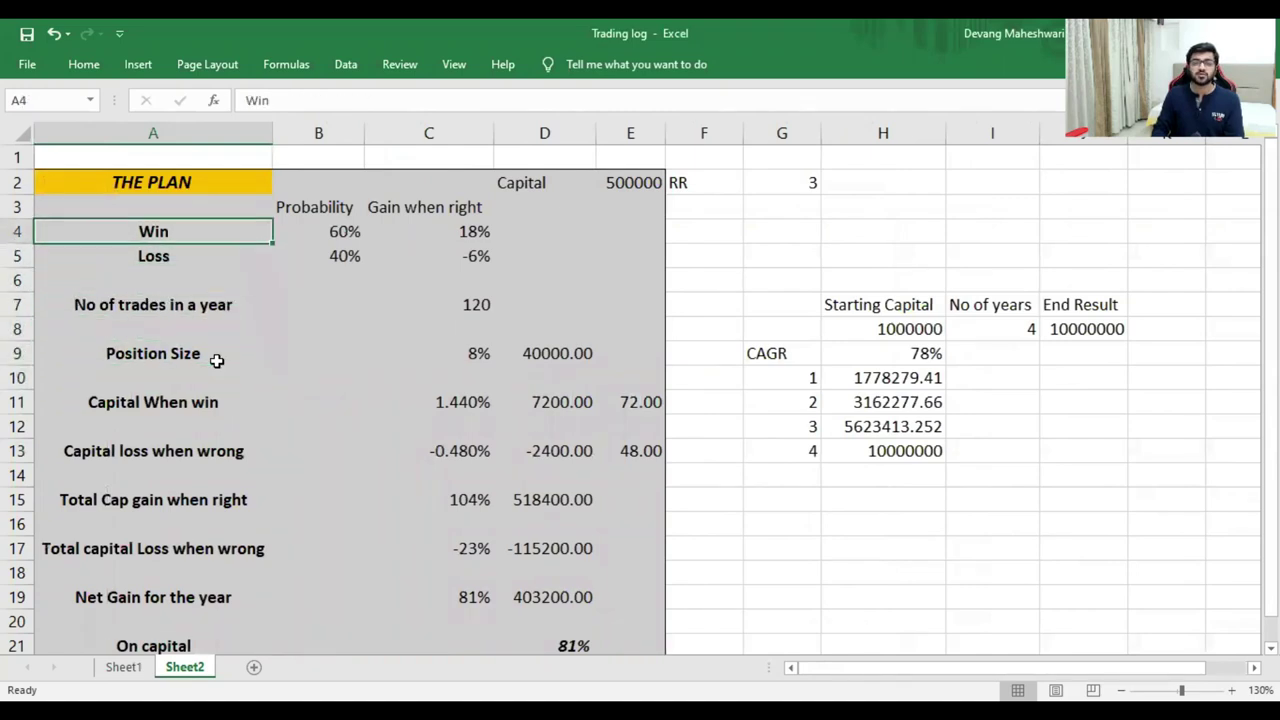
pyautogui.hotkey('shift', 'Down')
pyautogui.hotkey('shift', 'Down')
pyautogui.hotkey('shift', 'Right')
pyautogui.hotkey('shift', 'Right')
pyautogui.hotkey('shift', 'Right')
pyautogui.hotkey('shift', 'Right')
pyautogui.hotkey('shift', 'Left')
pyautogui.hotkey('shift', 'Left')
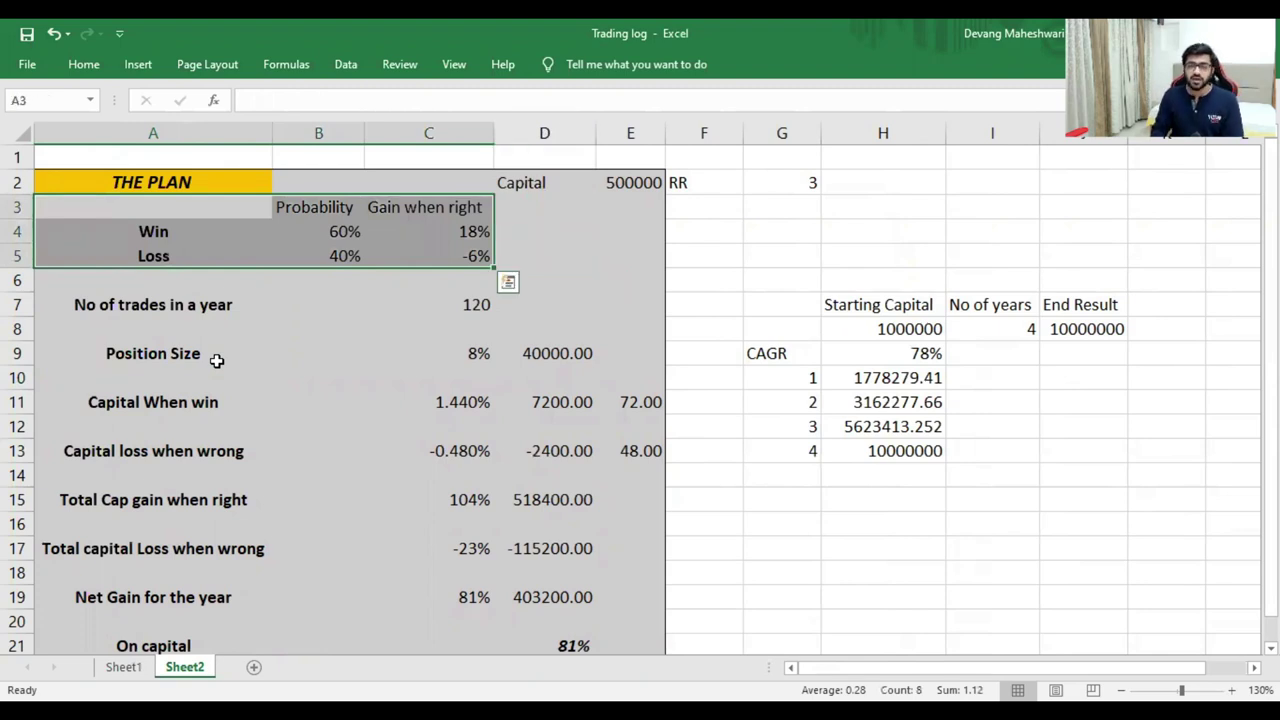
pyautogui.press('Down')
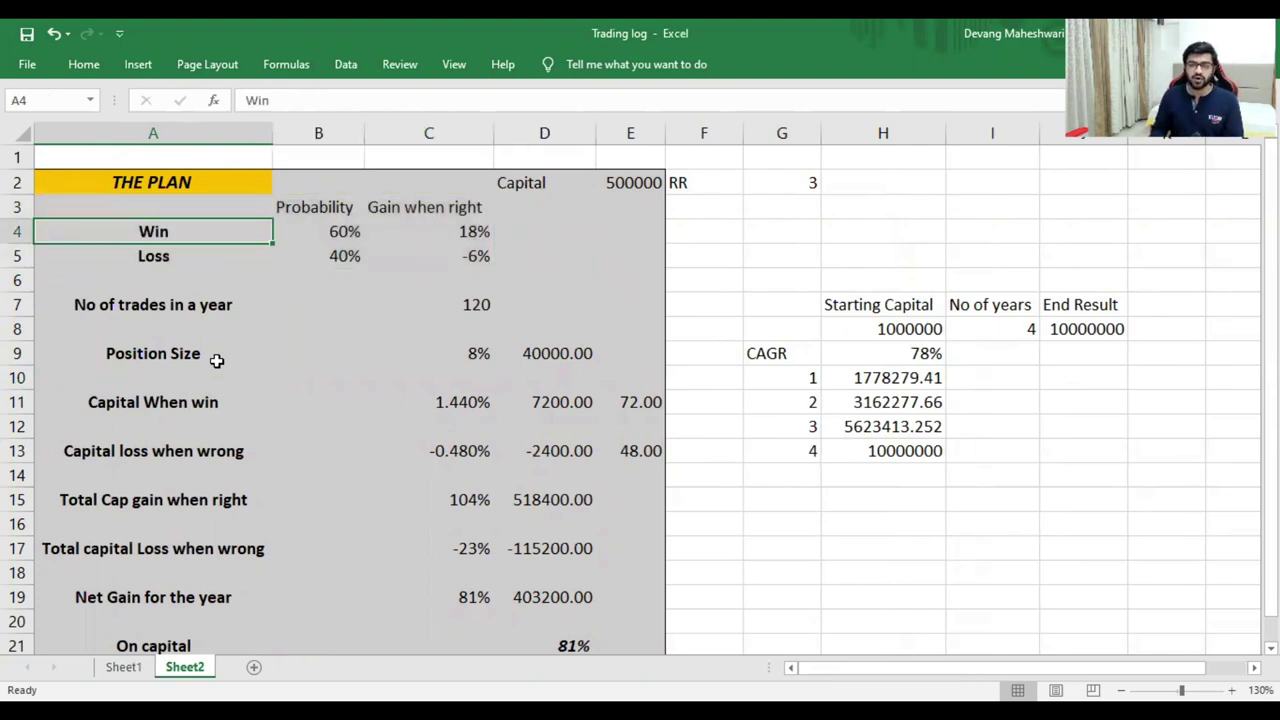
pyautogui.press('Right')
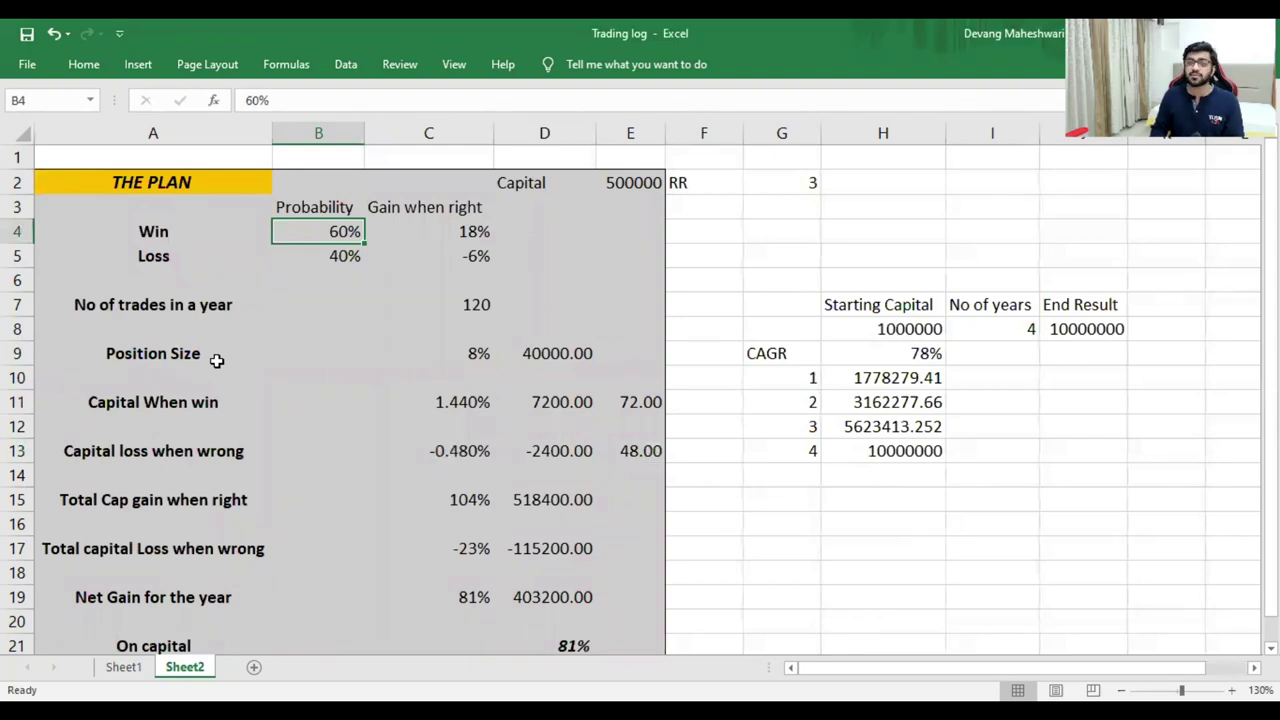
pyautogui.press('Down')
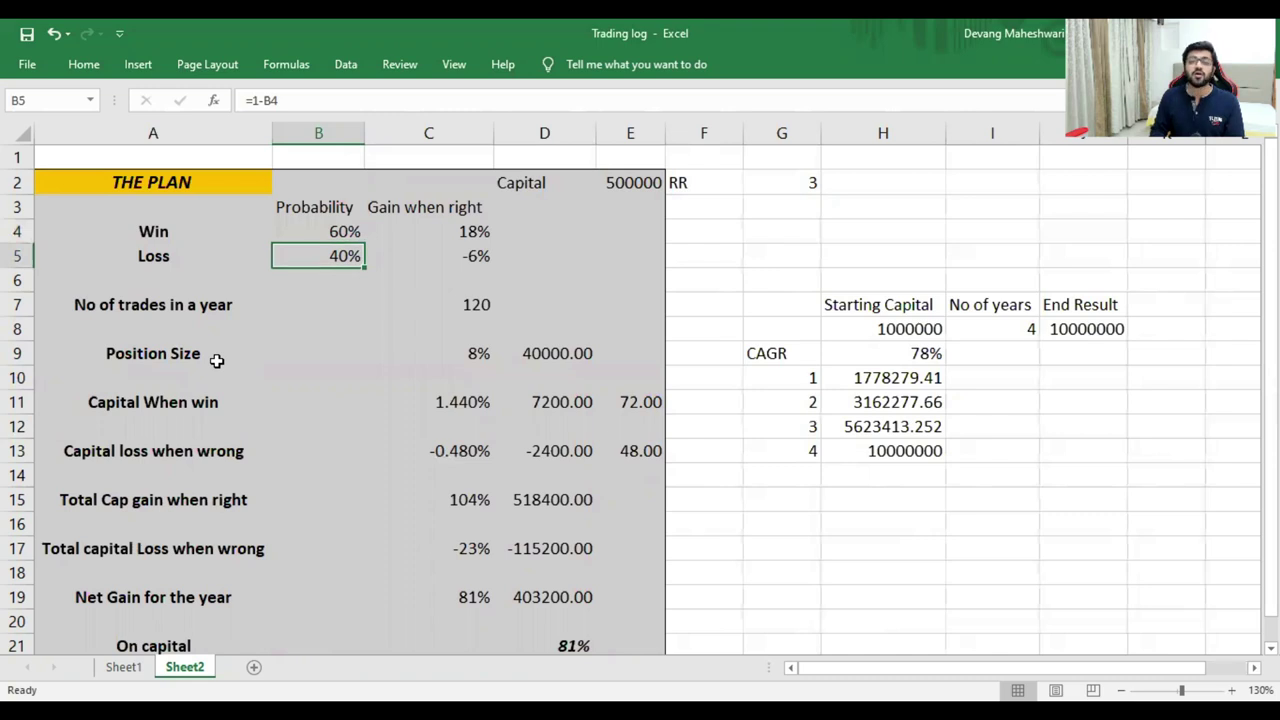
# - Check the RR value in G2 beside the plan table
pyautogui.press('Up')
pyautogui.press('Right')
pyautogui.press('Right')
pyautogui.press('Up')
pyautogui.press('Right')
pyautogui.press('Right')
pyautogui.press('Up')
pyautogui.press('Right')
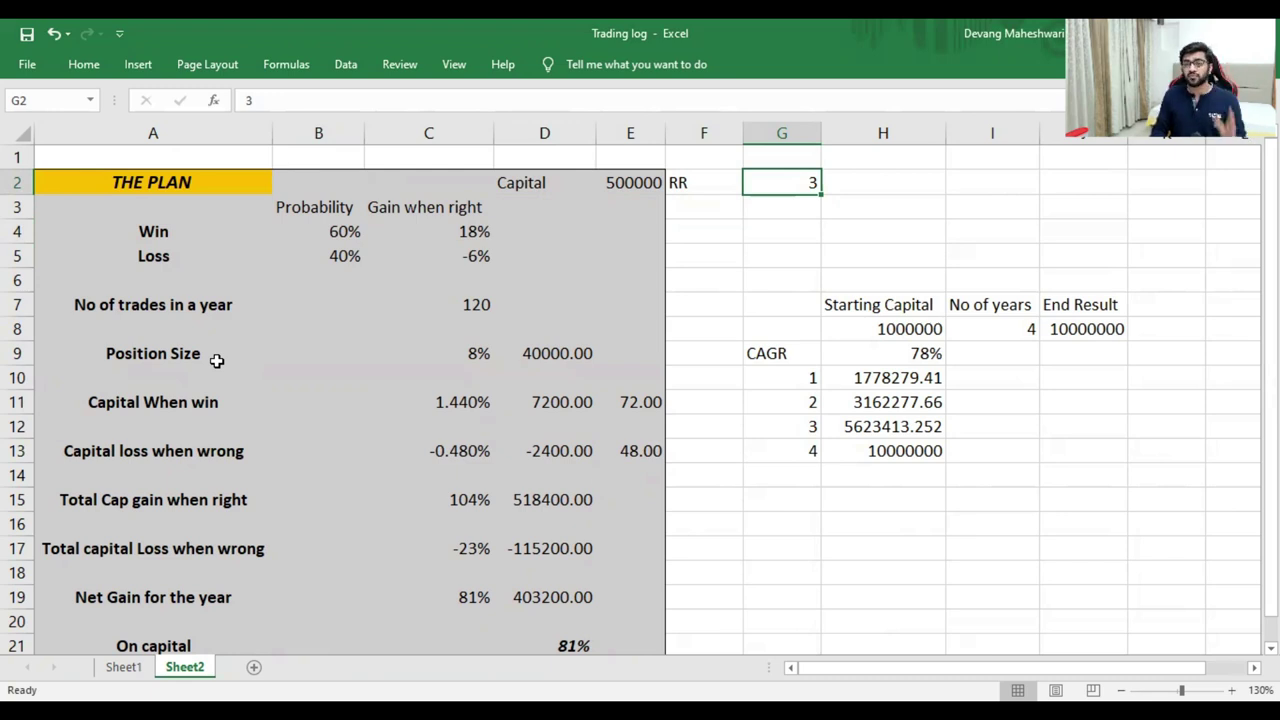
# - Inspect the loss percentage in C5 and the formula behind the win gain in C4
pyautogui.press('Left')
pyautogui.press('Left')
pyautogui.press('Left')
pyautogui.press('Left')
pyautogui.press('Left')
pyautogui.press('Down')
pyautogui.press('Down')
pyautogui.press('Down')
pyautogui.press('Right')
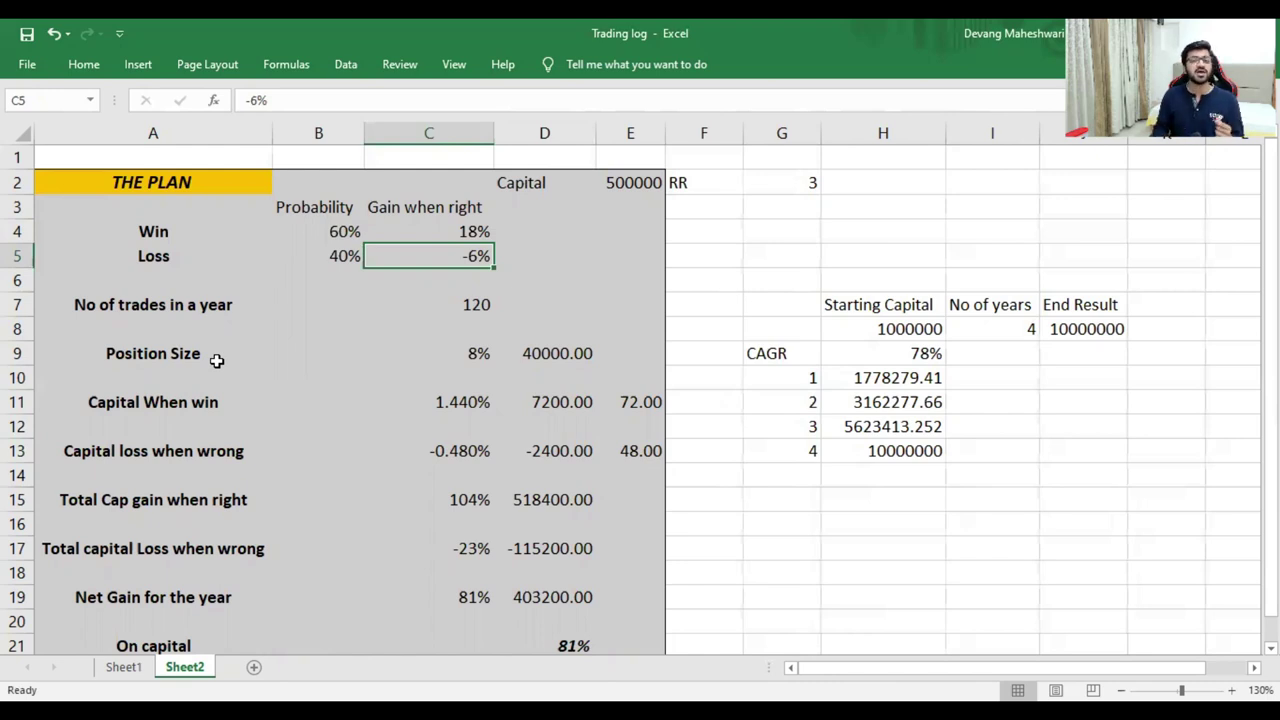
pyautogui.press('Up')
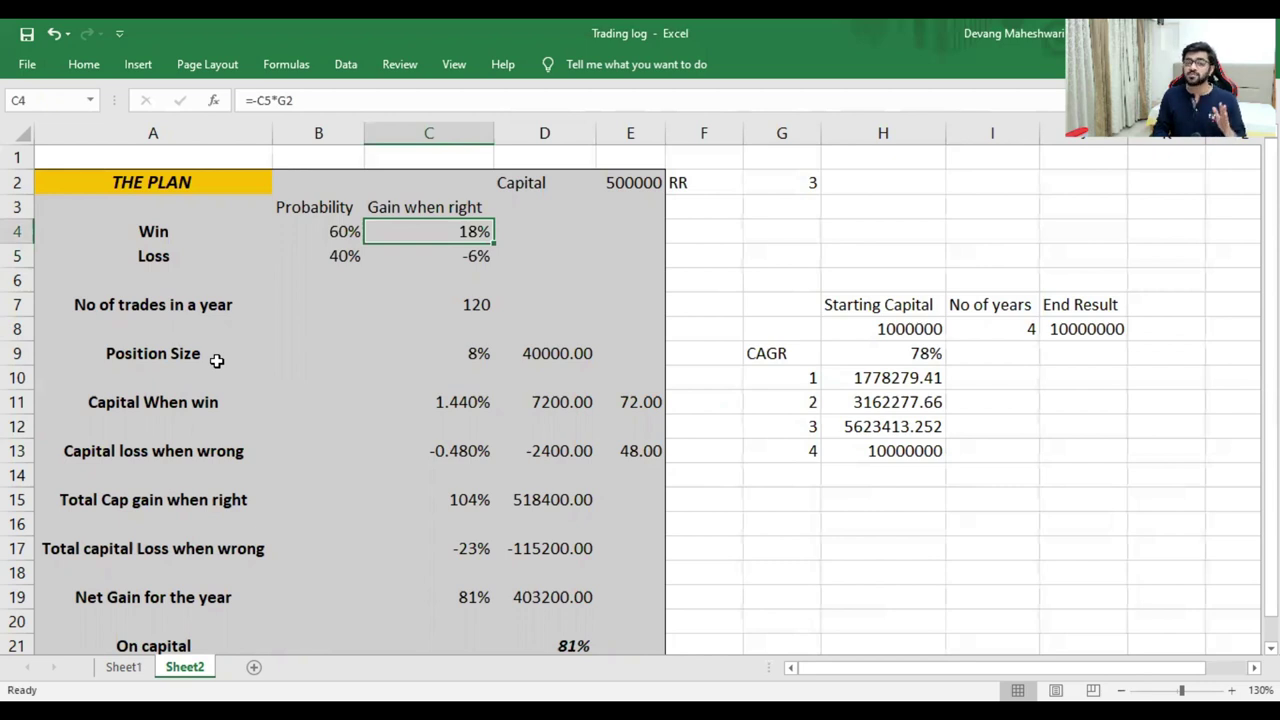
# - Check the planned number of trades in a year in C7
pyautogui.press('Down')
pyautogui.press('Down')
pyautogui.press('Down')
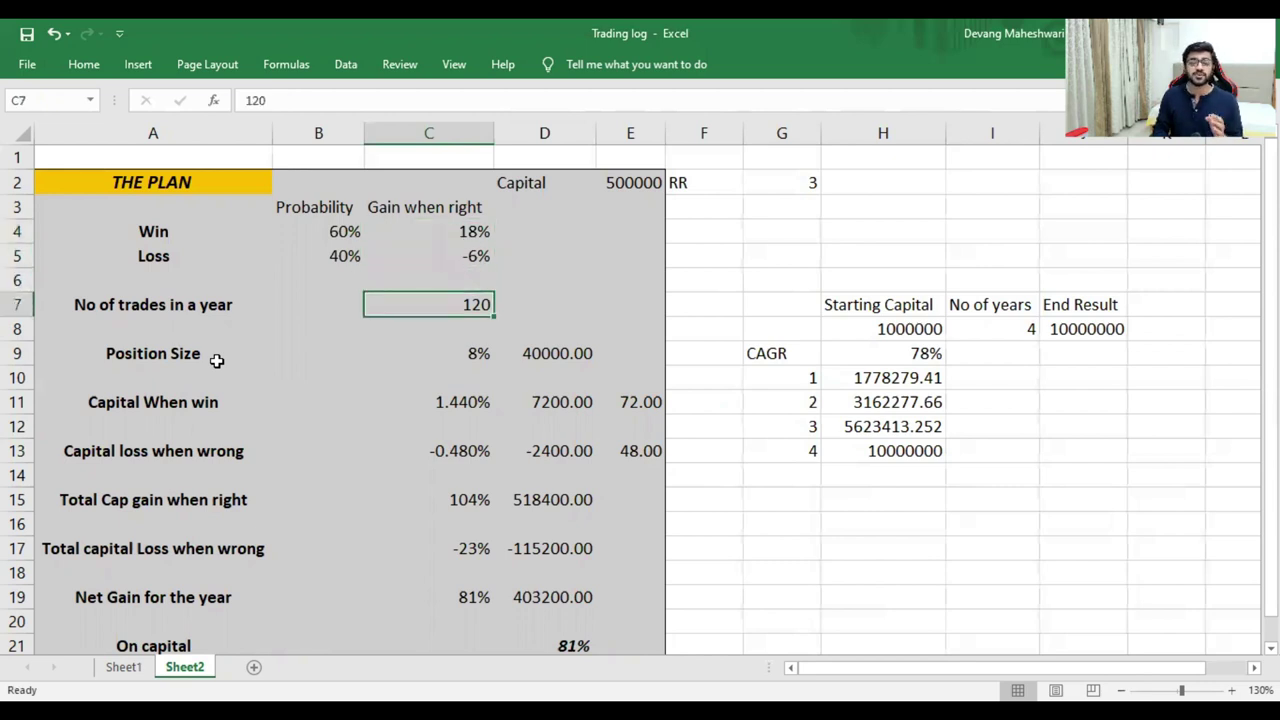
# - Check the position size percentage in C9 of THE PLAN table
pyautogui.press('Right')
pyautogui.press('Left')
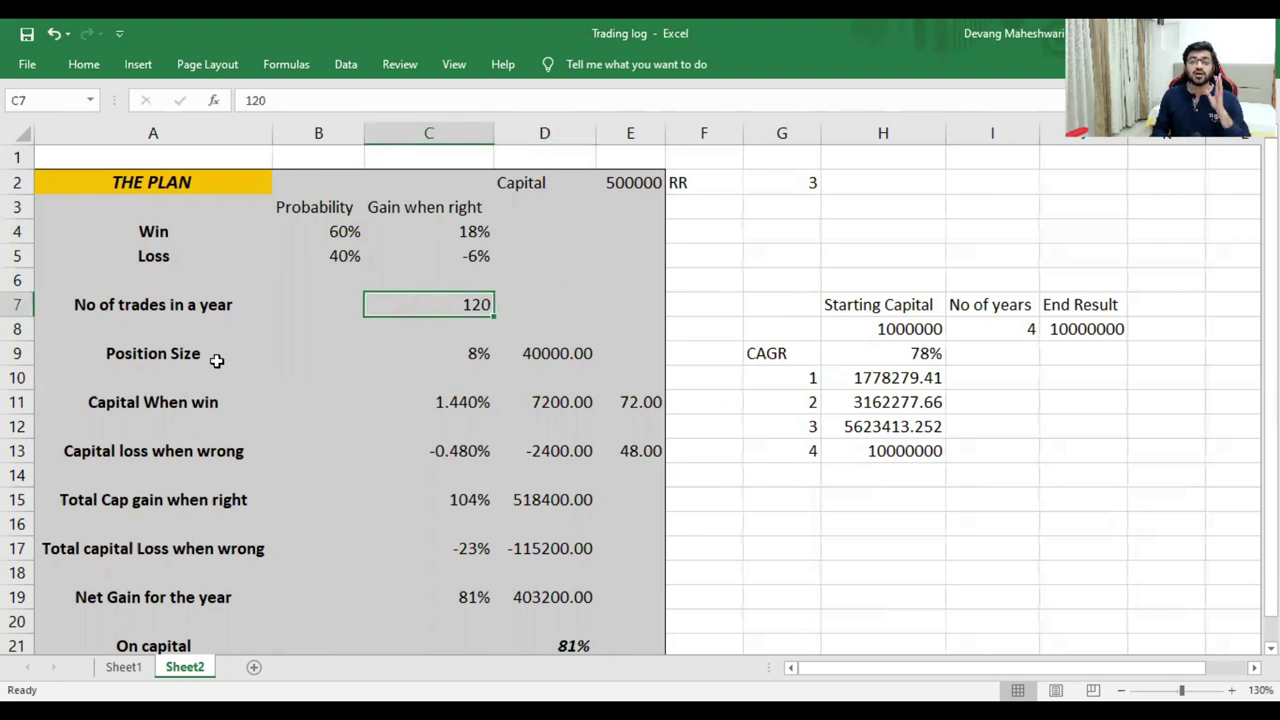
pyautogui.press('Down')
pyautogui.press('Down')
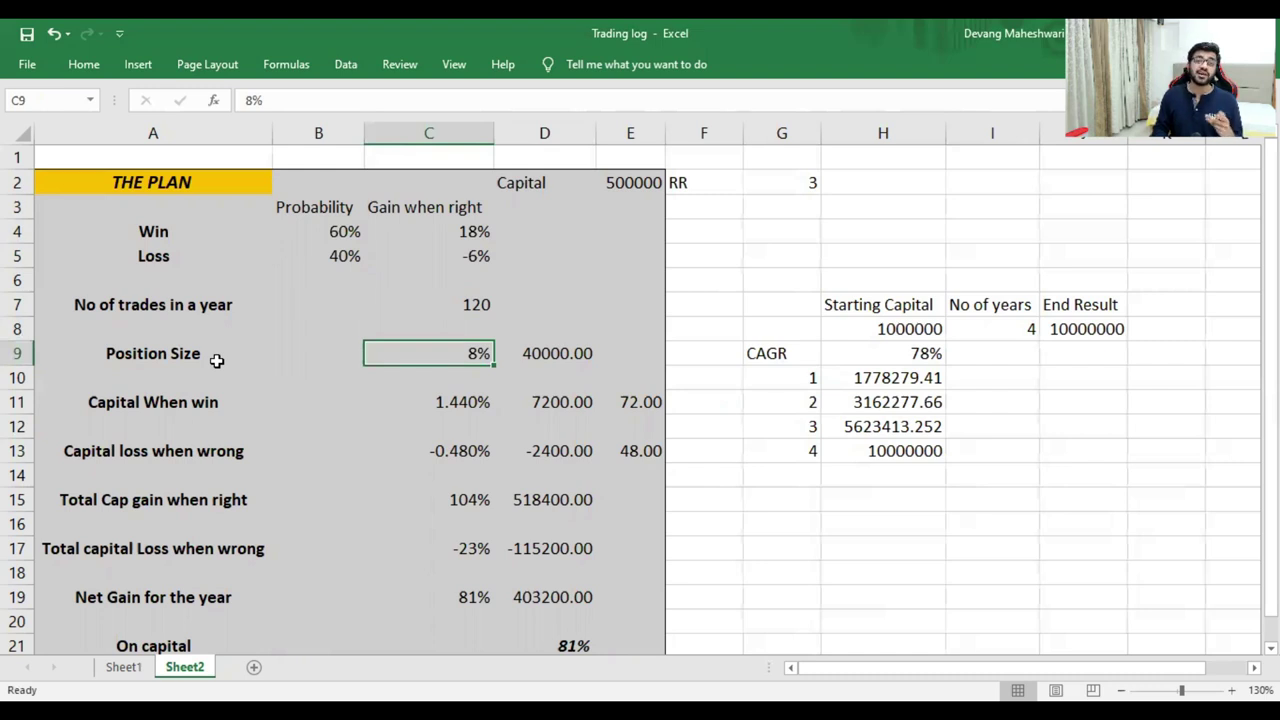
pyautogui.press('Up')
pyautogui.press('Down')
# - Highlight the plan's input block B4:C9, from the win and loss figures to the position size
pyautogui.hotkey('shift', 'Up')
pyautogui.hotkey('shift', 'Up')
pyautogui.hotkey('shift', 'Up')
pyautogui.hotkey('shift', 'Up')
pyautogui.hotkey('shift', 'Up')
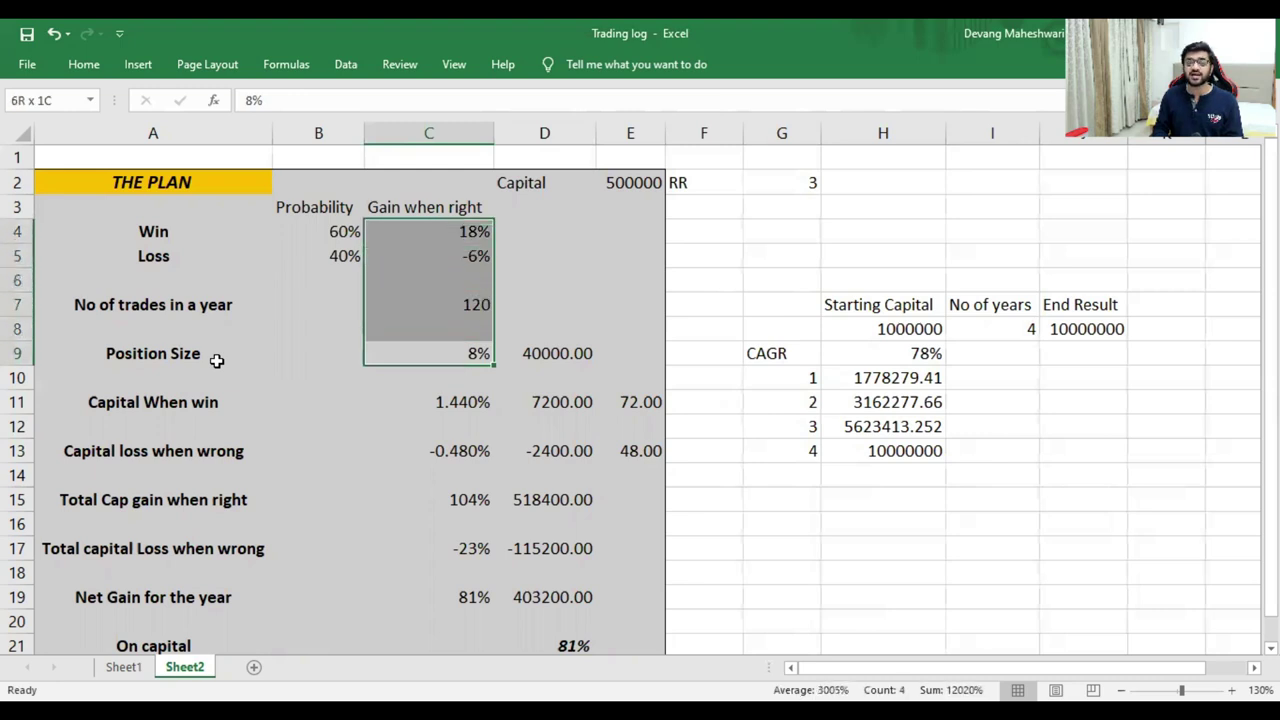
pyautogui.hotkey('shift', 'Left')
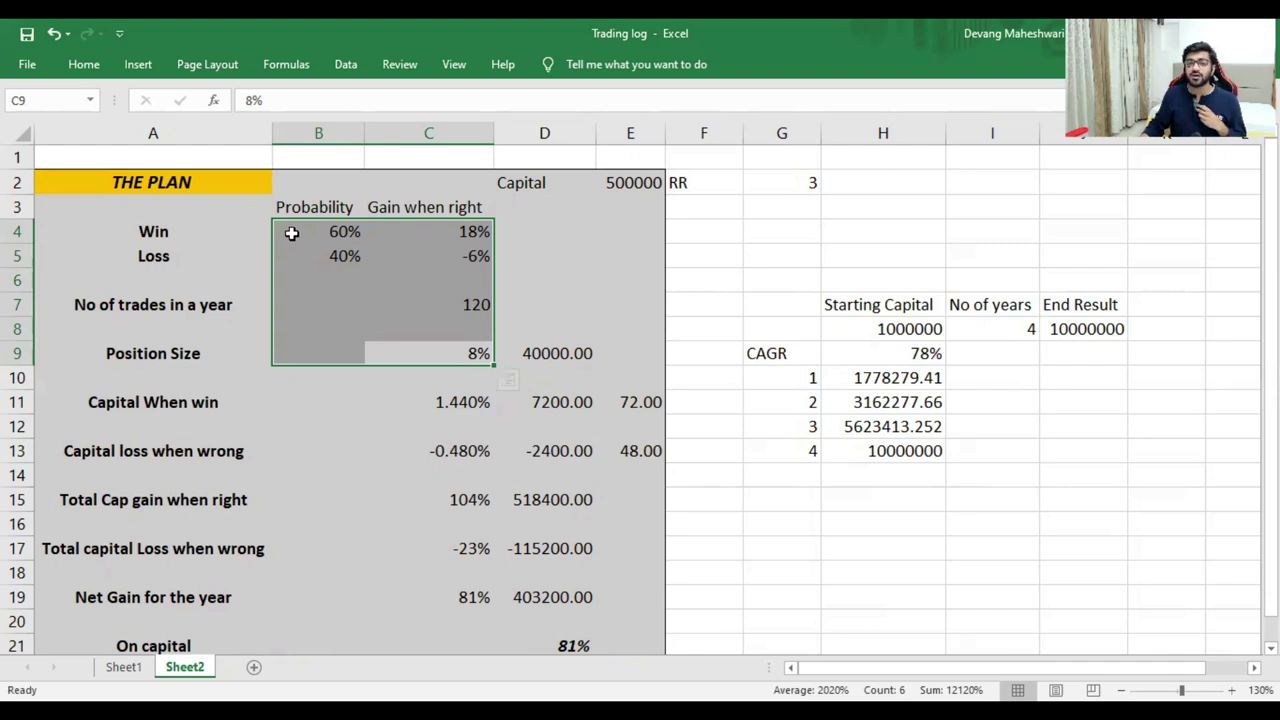
pyautogui.moveTo(291, 230); pyautogui.dragTo(411, 354)
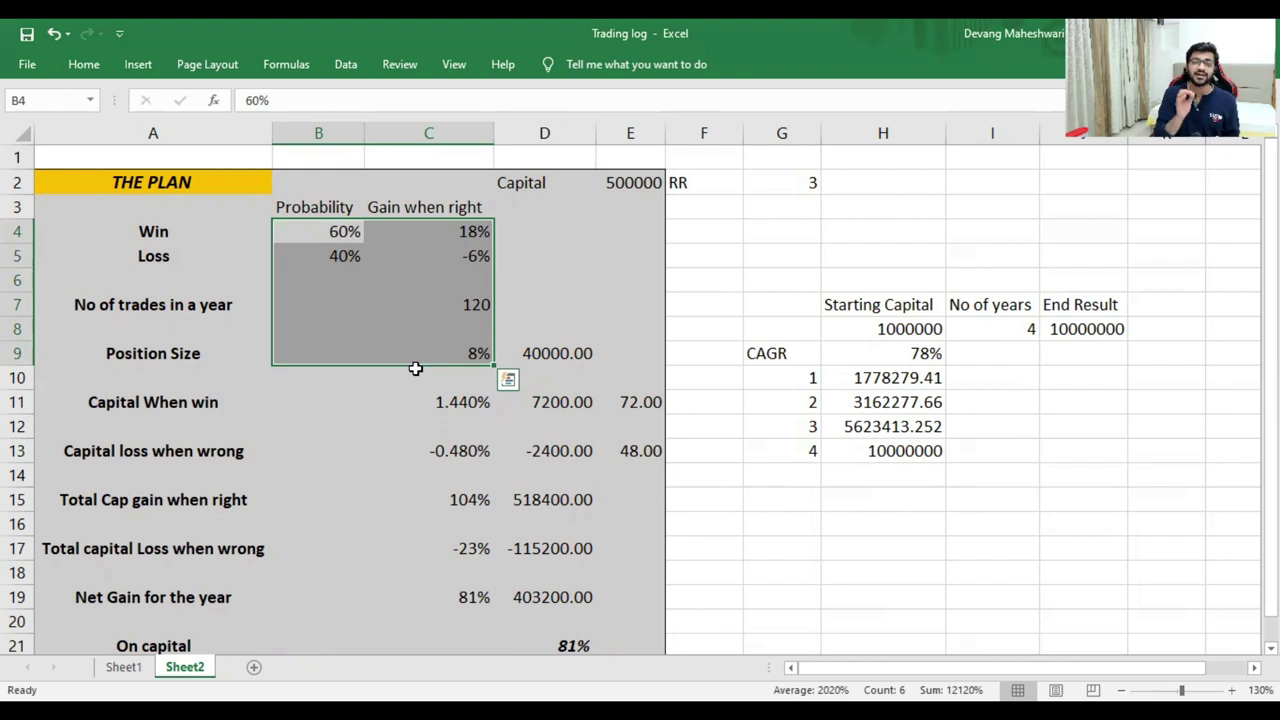
# - Inspect the win and loss probabilities and gains in B4:C5, including the formula in C4
pyautogui.press('Up')
pyautogui.press('Down')
pyautogui.press('Right')
pyautogui.press('Left')
pyautogui.press('Right')
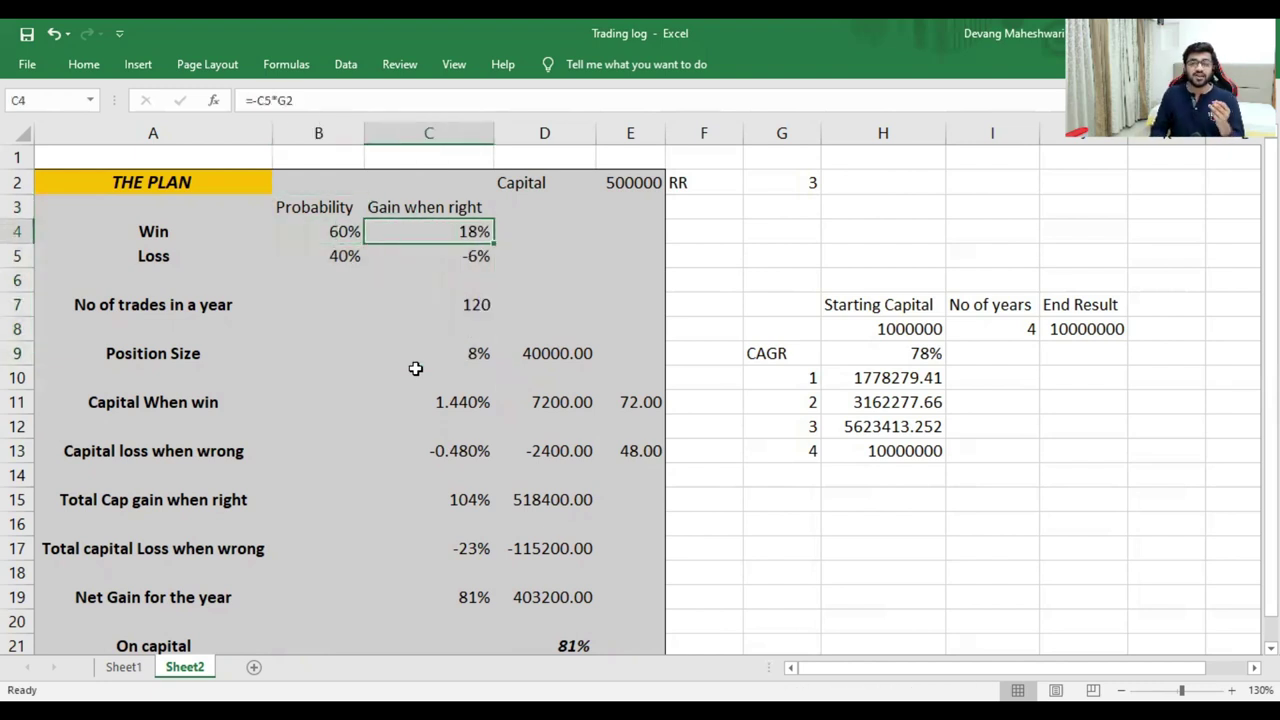
pyautogui.press('Down')
pyautogui.press('Left')
pyautogui.press('Right')
# - Check the number of trades in a year in C7 and the position size in C9
pyautogui.press('Down')
pyautogui.press('Down')
pyautogui.press('Down')
pyautogui.press('Up')
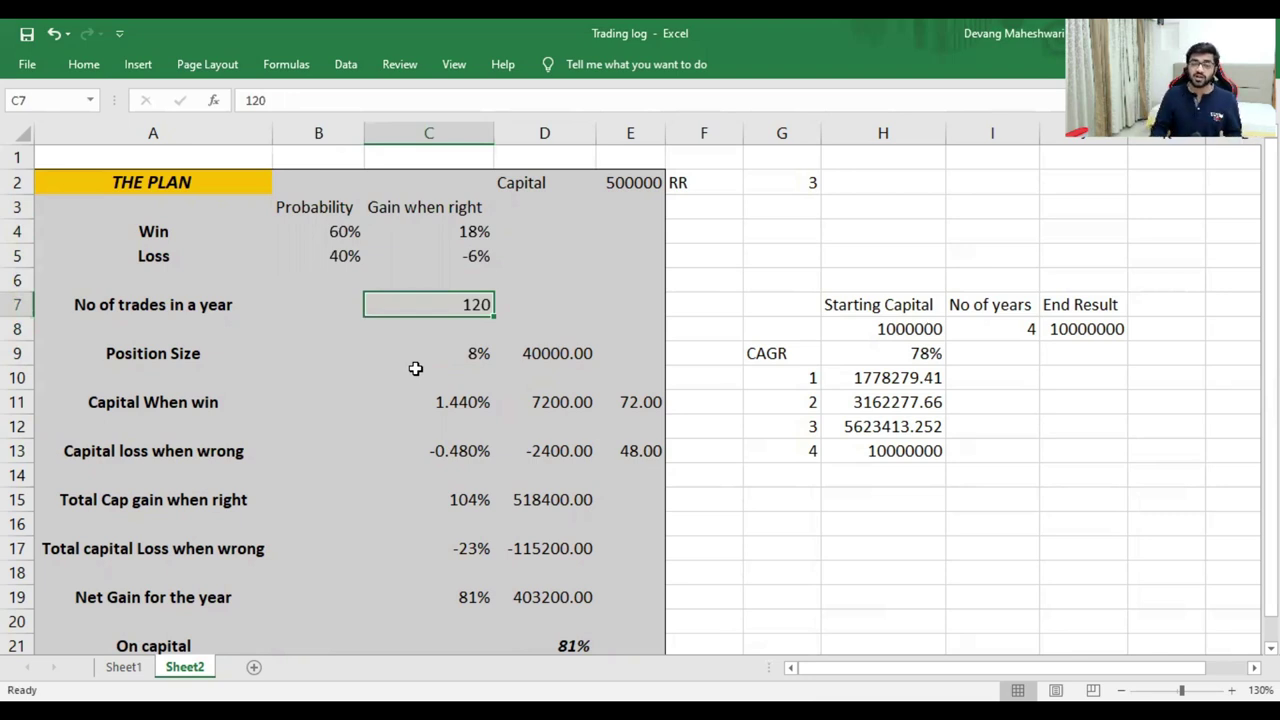
pyautogui.press('Down')
pyautogui.press('Down')
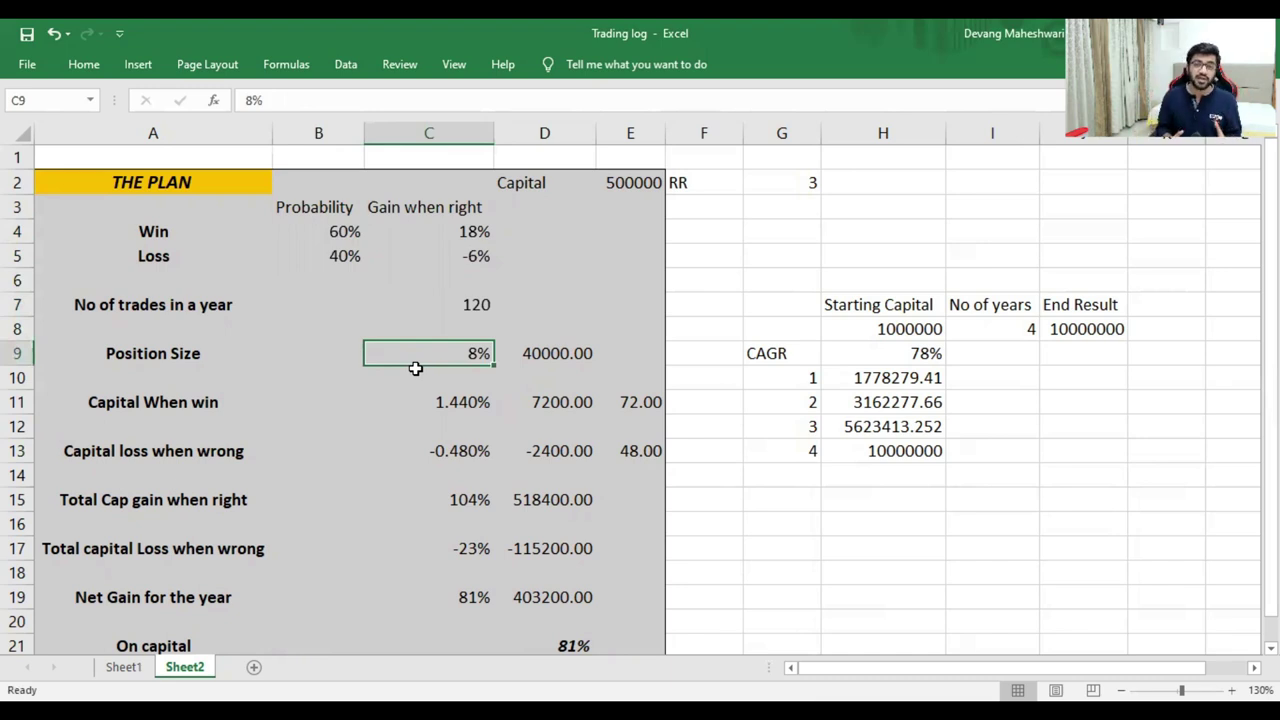
# - Highlight the plan inputs B4:C9 again, starting from the position size cell
pyautogui.hotkey('shift', 'Up')
pyautogui.hotkey('shift', 'Up')
pyautogui.hotkey('shift', 'Up')
pyautogui.hotkey('shift', 'Up')
pyautogui.hotkey('shift', 'Up')
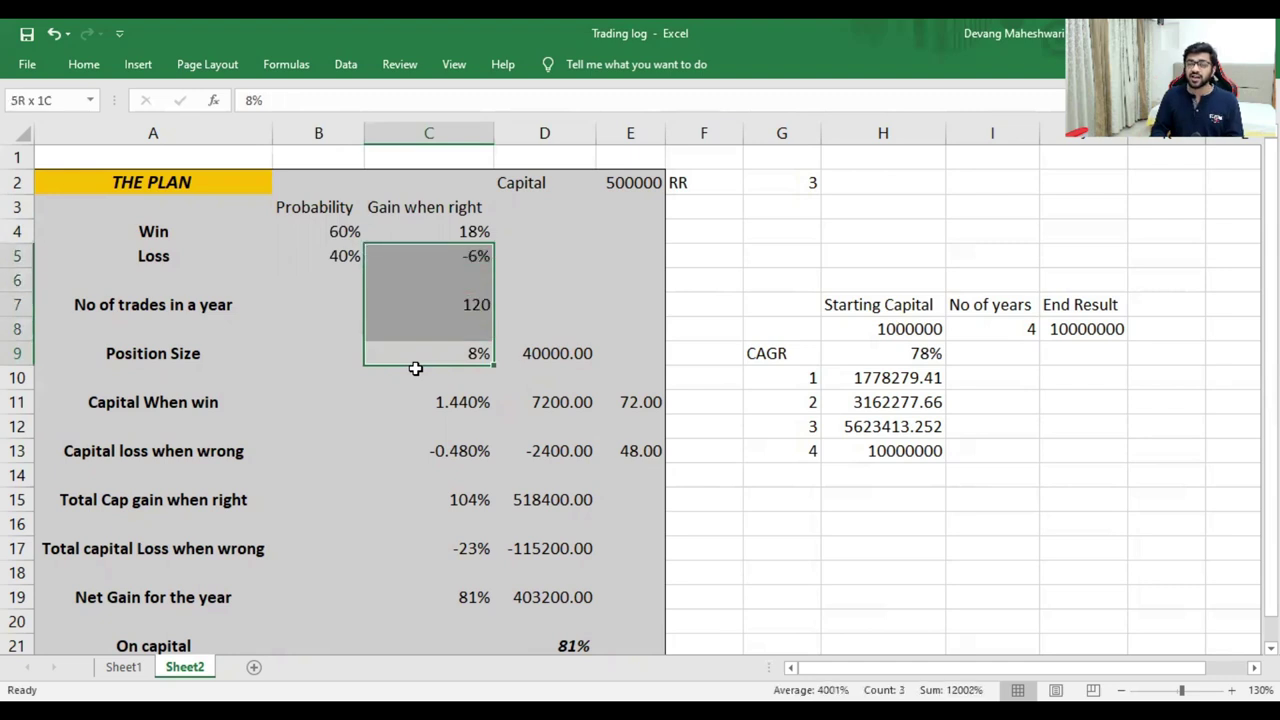
pyautogui.hotkey('shift', 'Left')
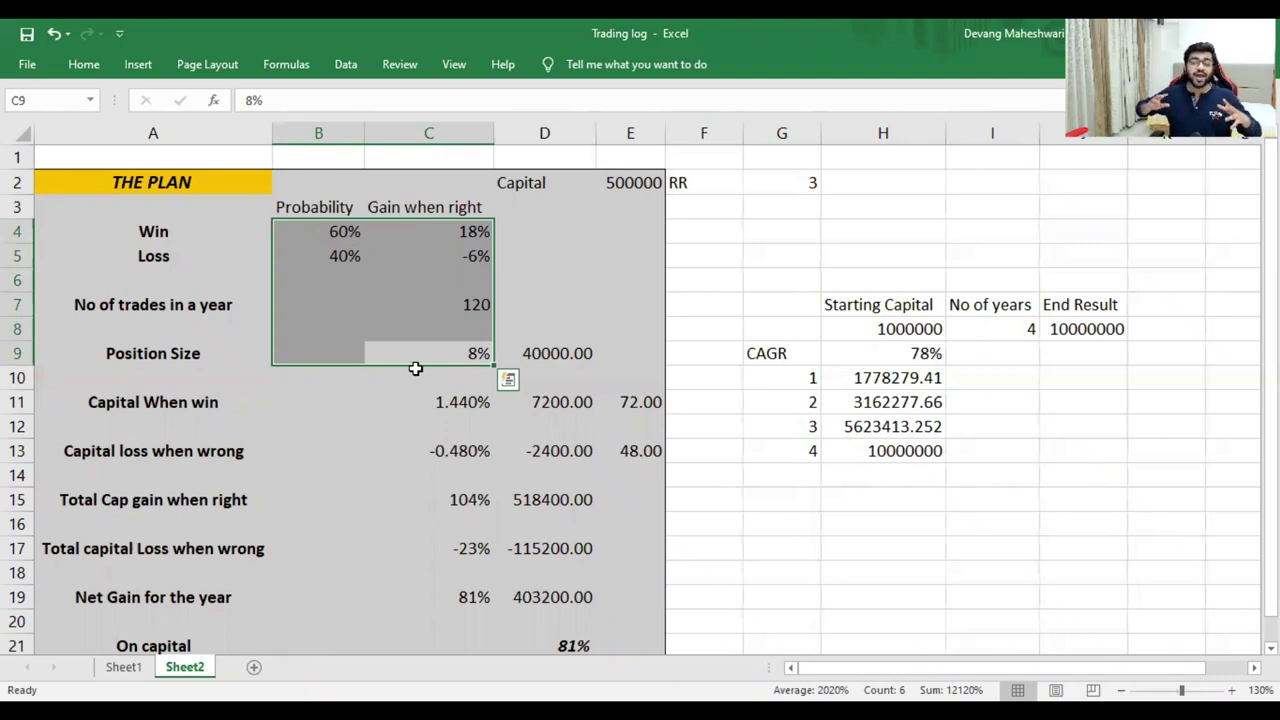
pyautogui.click(415, 368)
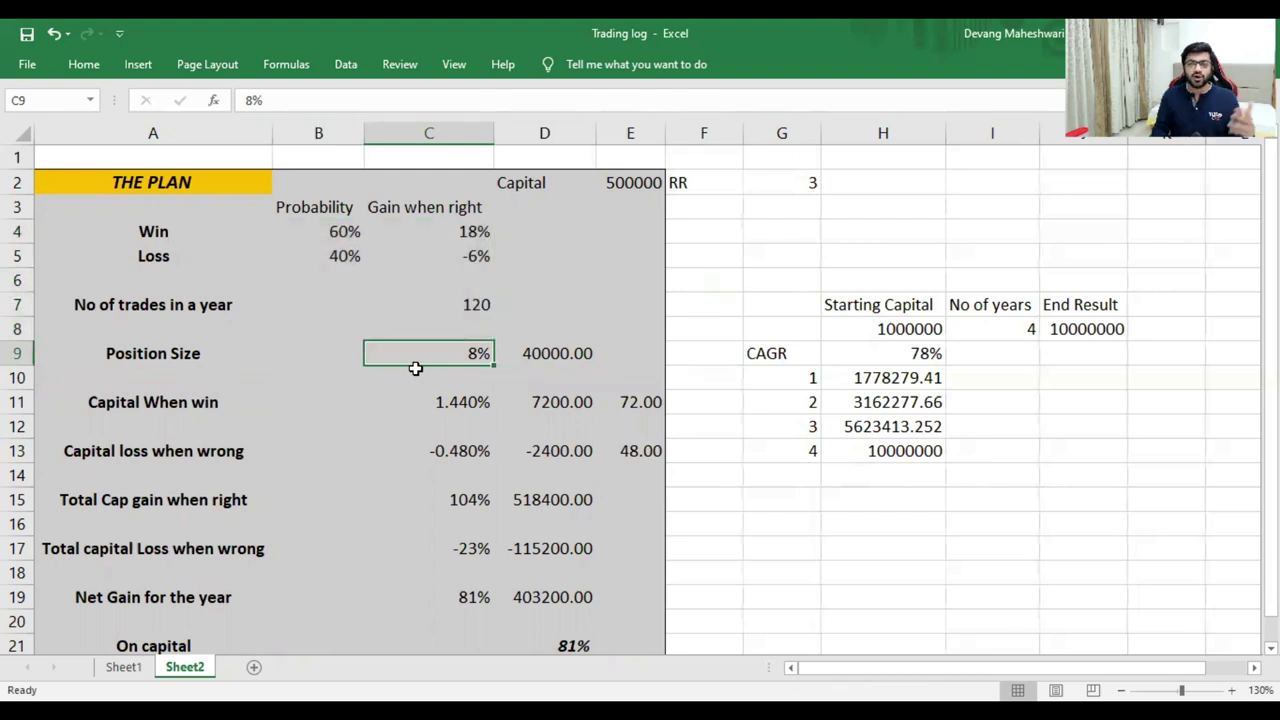
# - Review the win probability and gain in row 4 and the plan inputs beneath them in column C
pyautogui.press('Up')
pyautogui.press('Up')
pyautogui.press('Up')
pyautogui.press('Up')
pyautogui.press('Up')
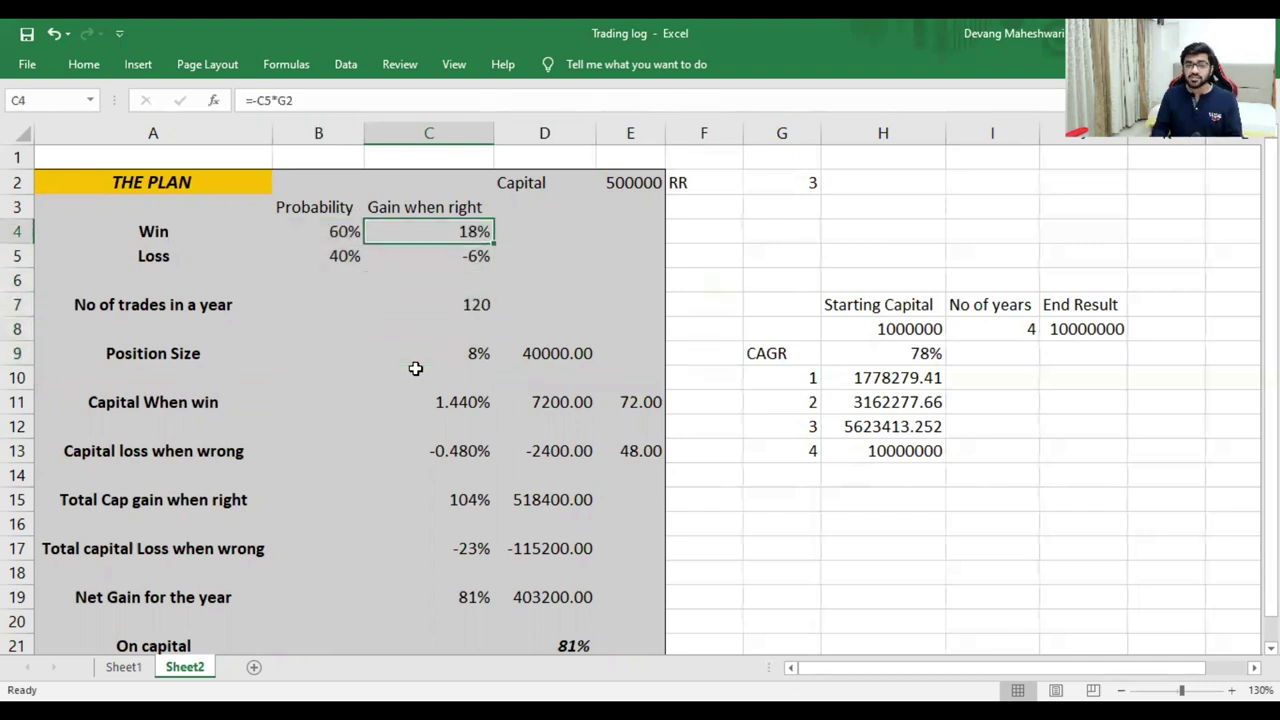
pyautogui.press('Left')
pyautogui.press('Right')
pyautogui.press('Down')
pyautogui.press('Down')
pyautogui.press('Down')
pyautogui.press('Down')
pyautogui.press('Down')
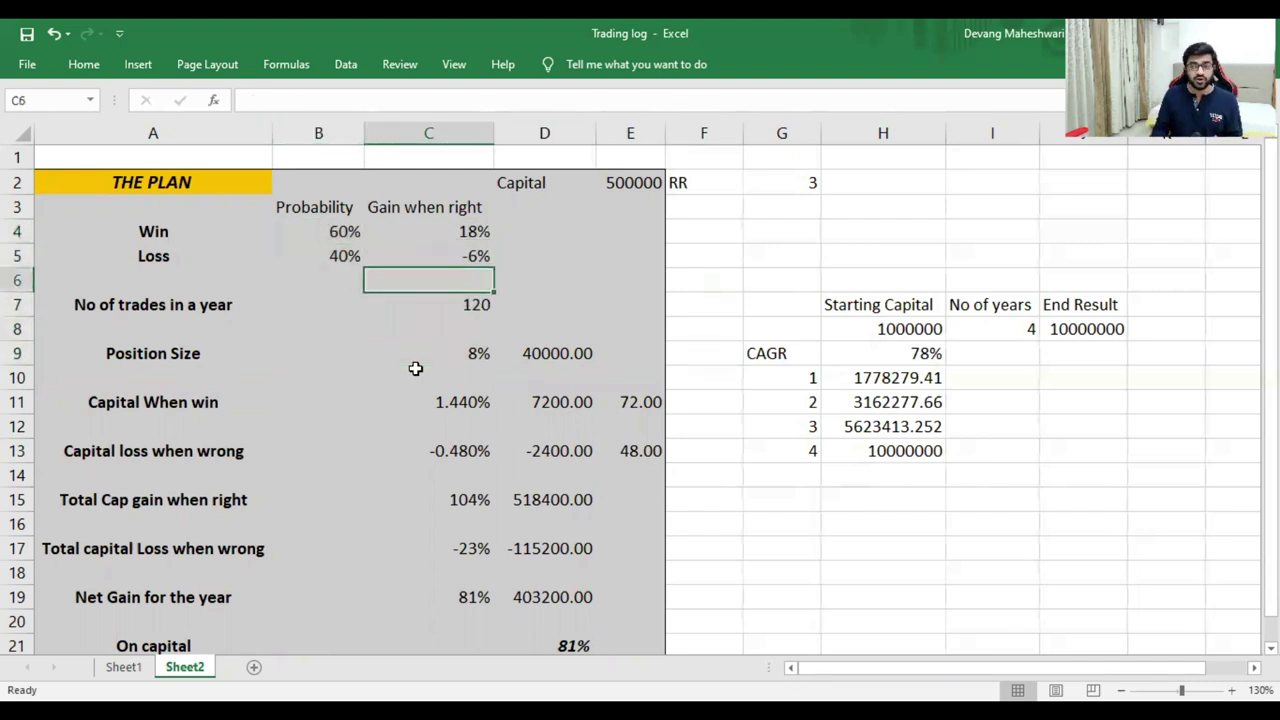
pyautogui.press('Up')
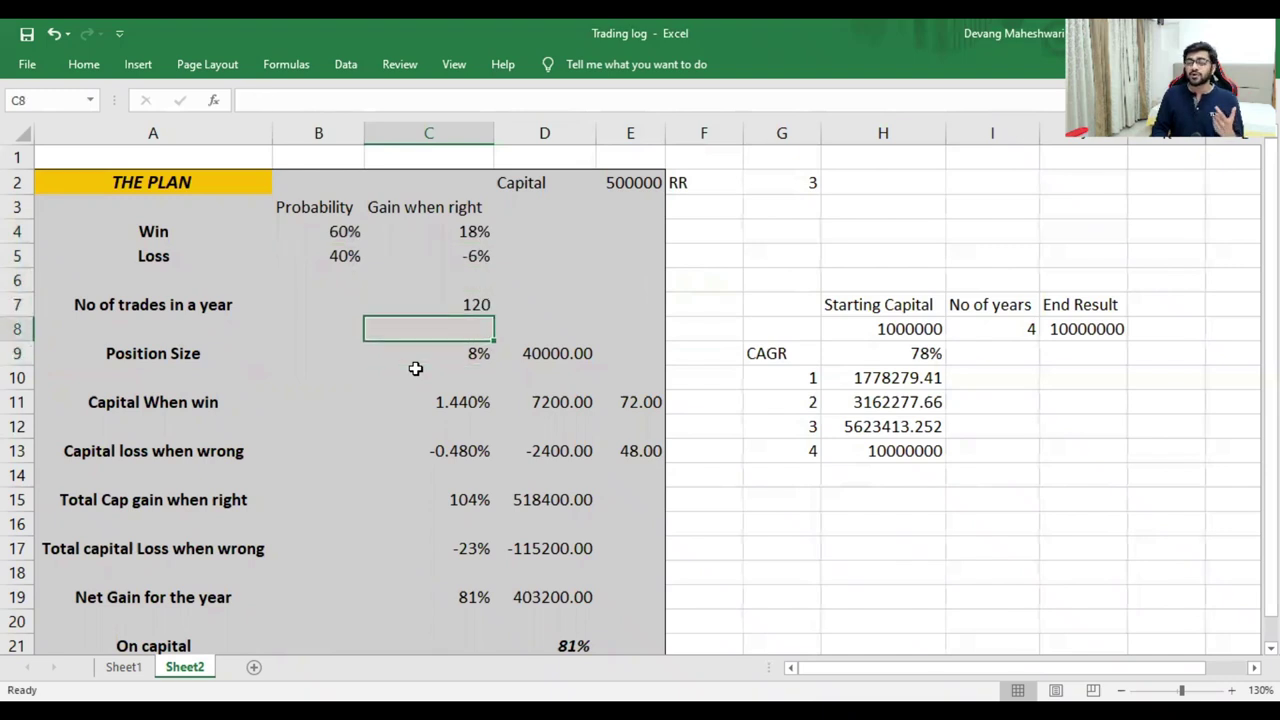
# - Check the number of years in I8 and the starting capital in H8 of the growth projection
pyautogui.press('Right')
pyautogui.press('Right')
pyautogui.press('Right')
pyautogui.press('Right')
pyautogui.press('Right')
pyautogui.press('Right')
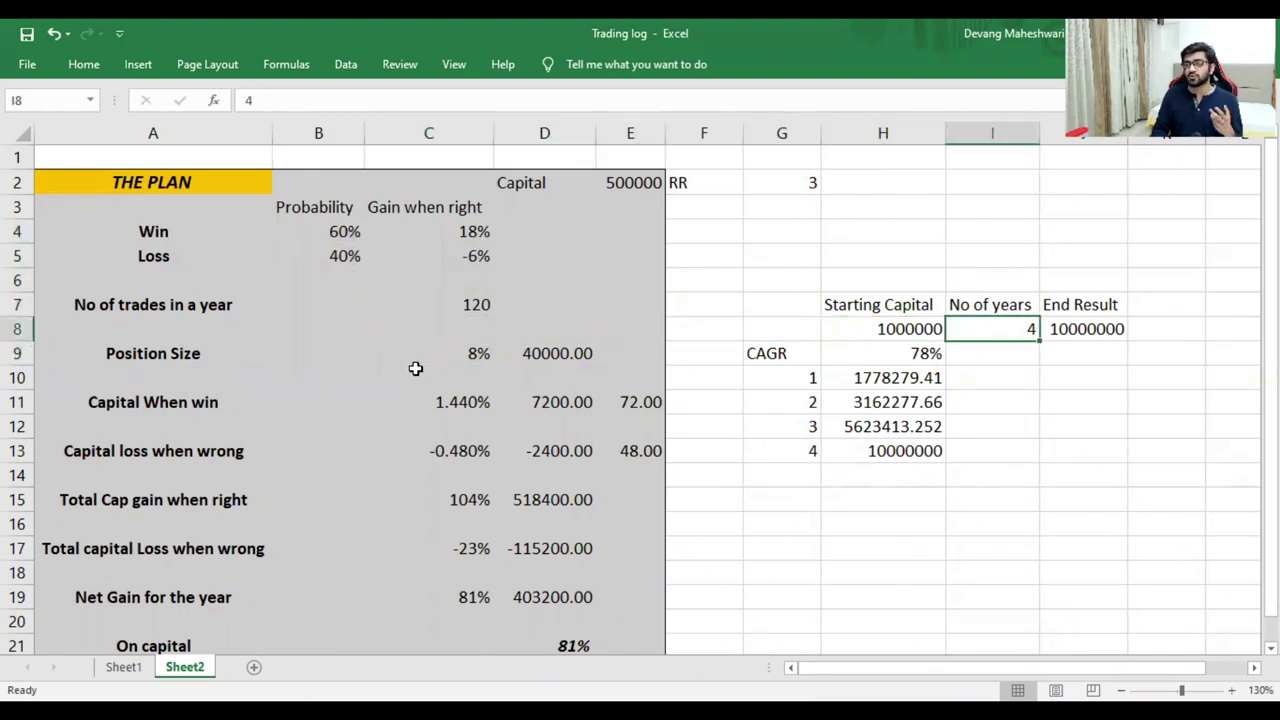
pyautogui.press('Left')
pyautogui.press('Up')
pyautogui.press('Up')
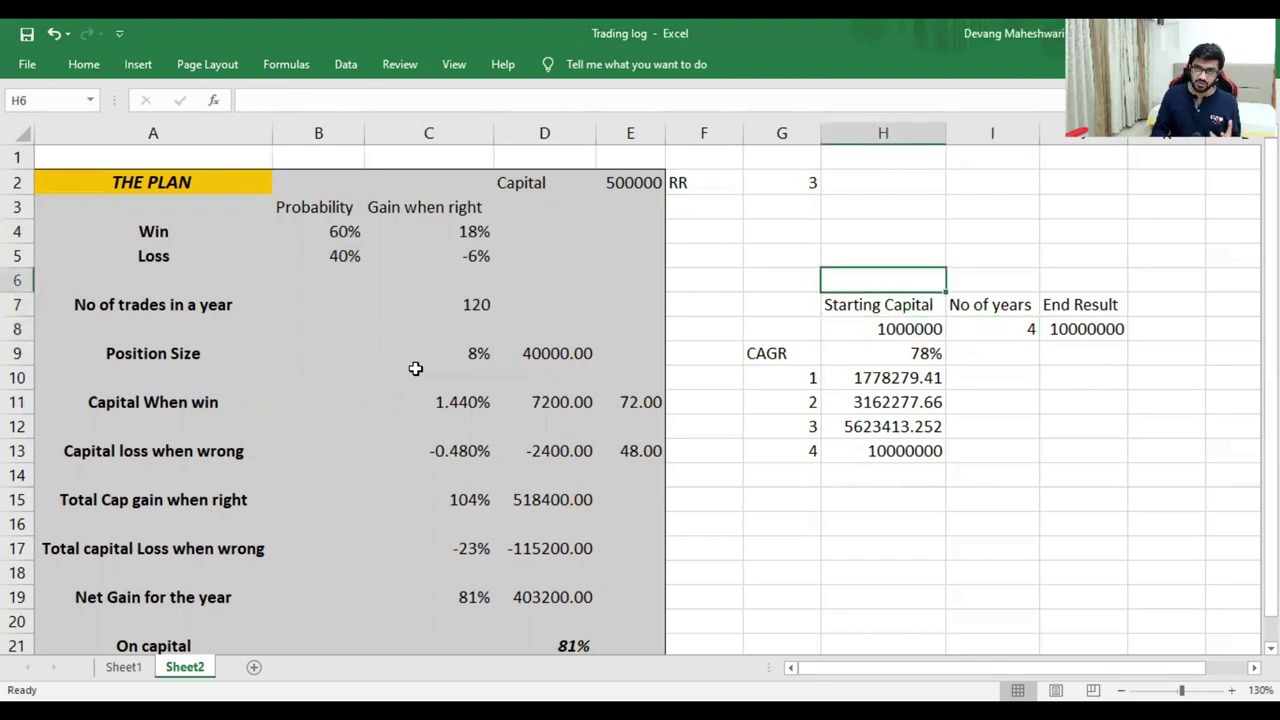
pyautogui.press('Left')
pyautogui.press('Left')
pyautogui.press('Left')
pyautogui.press('Left')
pyautogui.press('Down')
pyautogui.press('Right')
pyautogui.press('Right')
pyautogui.press('Right')
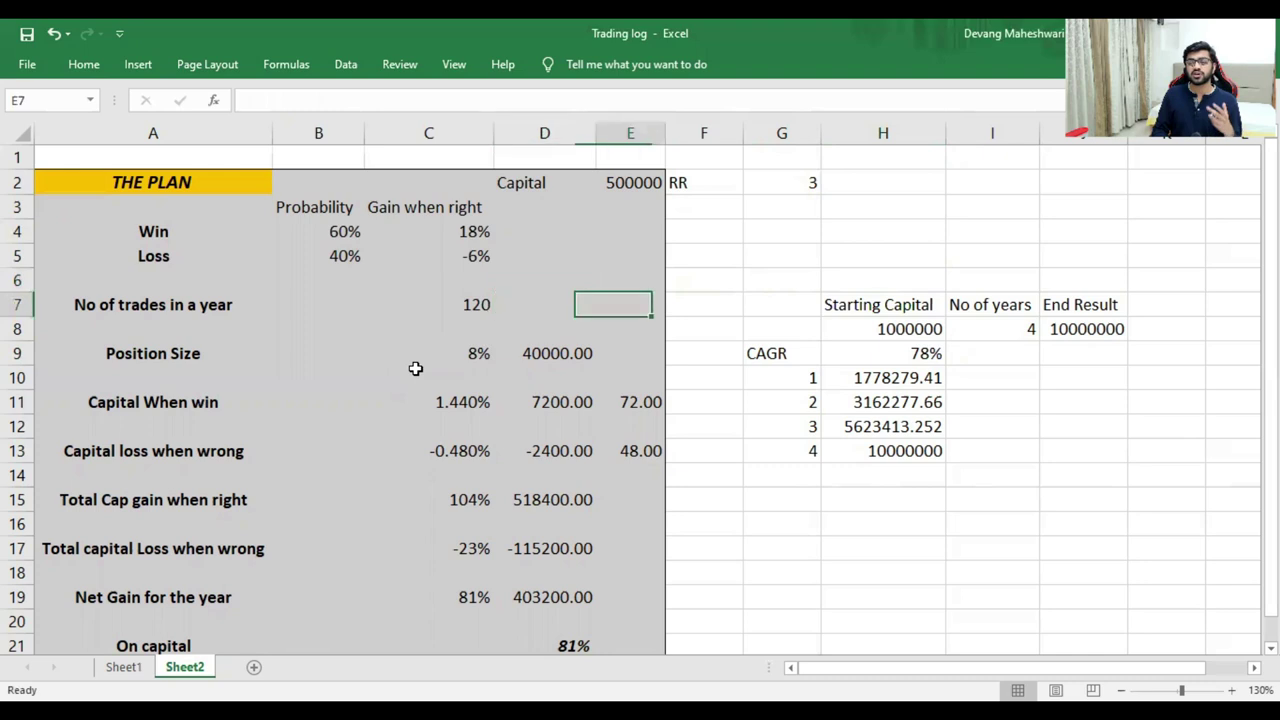
pyautogui.press('Right')
pyautogui.press('Left')
pyautogui.press('Left')
pyautogui.press('Left')
pyautogui.press('Left')
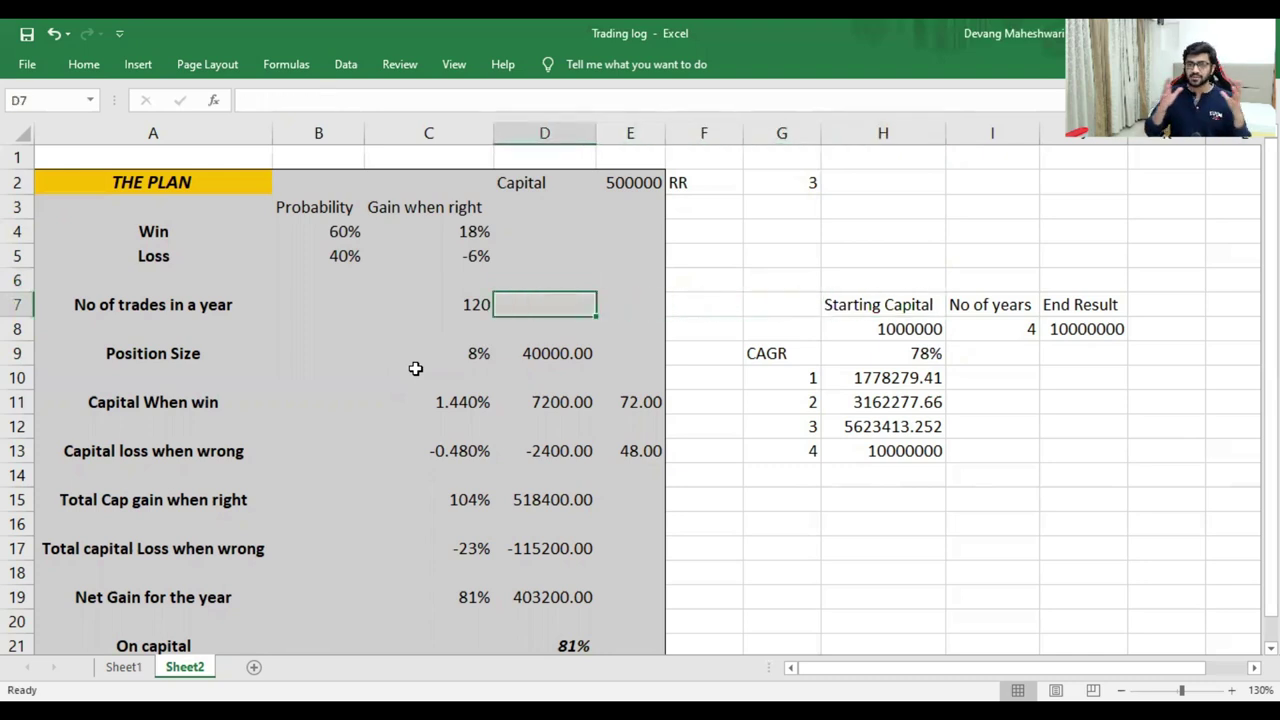
# - Review the plan's column C inputs up to the loss percentage in C5, and highlight the win row from B4
pyautogui.press('Down')
pyautogui.press('Down')
pyautogui.press('Down')
pyautogui.press('Left')
pyautogui.press('Up')
pyautogui.press('Up')
pyautogui.press('Up')
pyautogui.press('Up')
pyautogui.press('Up')
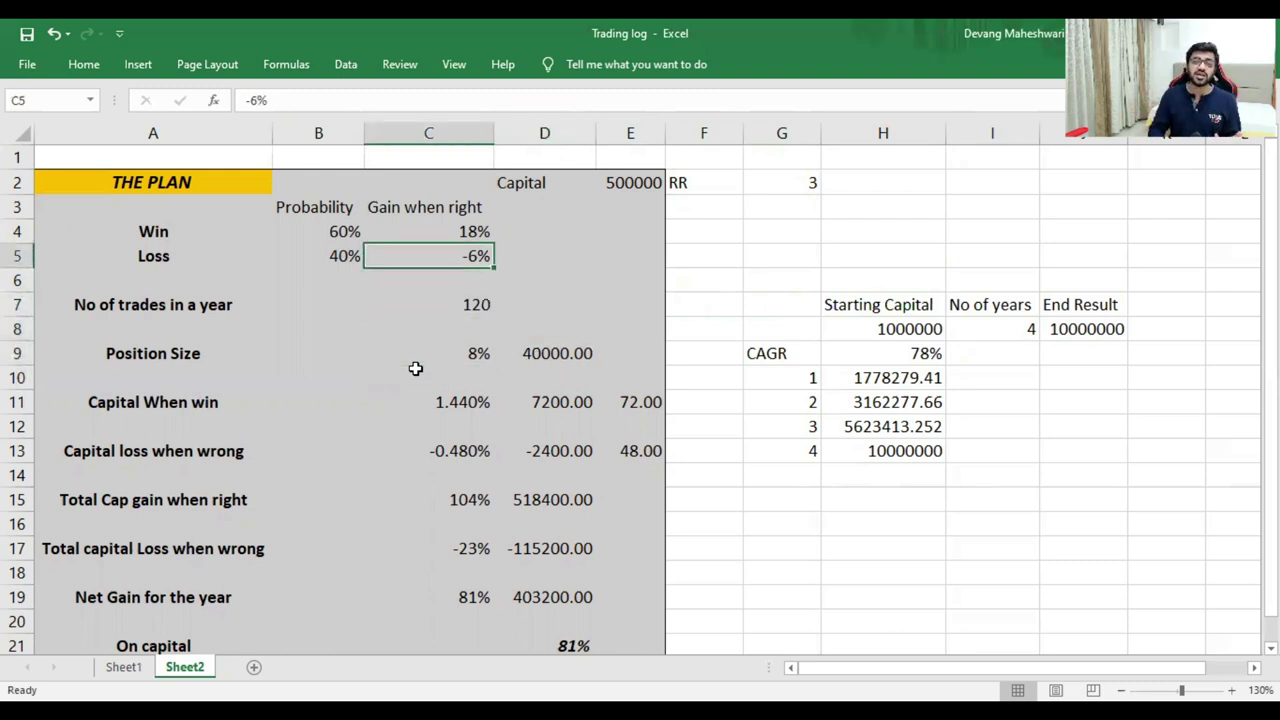
pyautogui.press('Left')
pyautogui.press('Up')
pyautogui.hotkey('shift', 'Right')
pyautogui.hotkey('shift', 'Right')
# - Go through the plan's result rows down to the On capital return in row 21
pyautogui.press('Down')
pyautogui.press('Down')
pyautogui.press('Down')
pyautogui.press('Down')
pyautogui.press('Down')
pyautogui.press('Down')
pyautogui.press('Down')
pyautogui.press('Down')
pyautogui.press('Down')
pyautogui.press('Down')
pyautogui.press('Down')
pyautogui.press('Down')
pyautogui.press('Down')
pyautogui.press('Down')
pyautogui.press('Down')
pyautogui.press('Down')
pyautogui.press('Down')
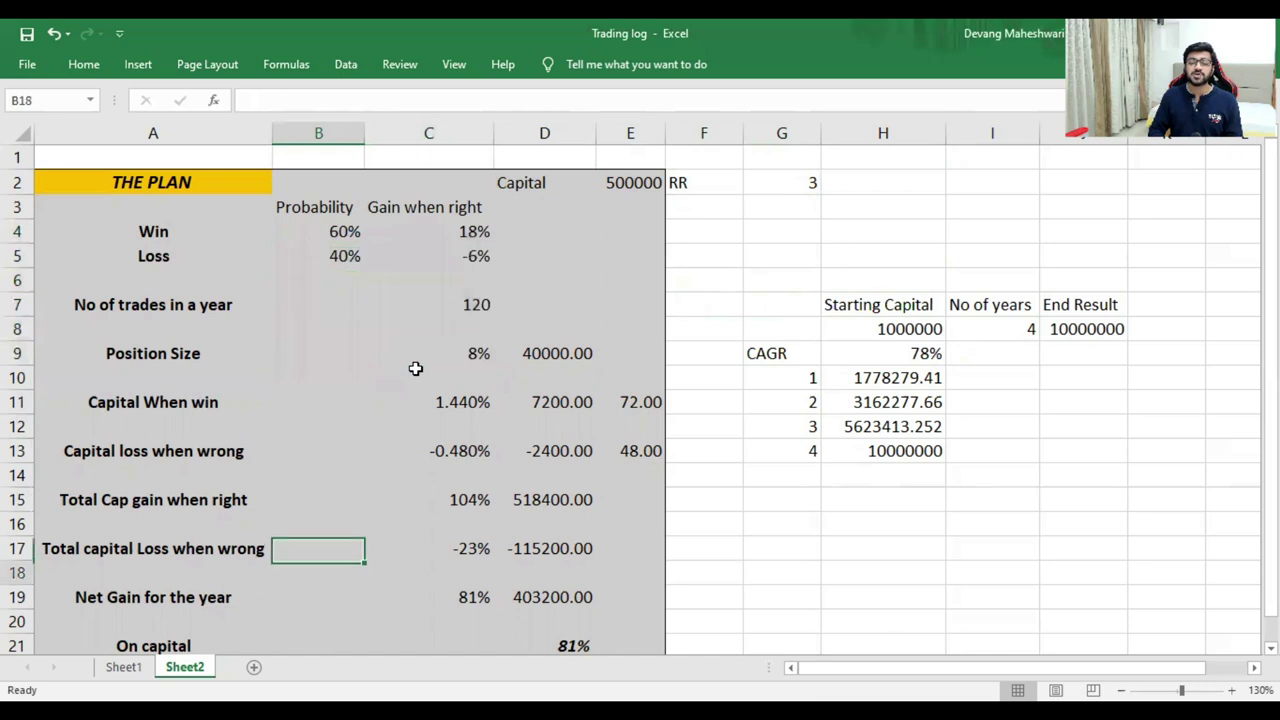
pyautogui.press('Right')
pyautogui.press('Right')
pyautogui.press('Right')
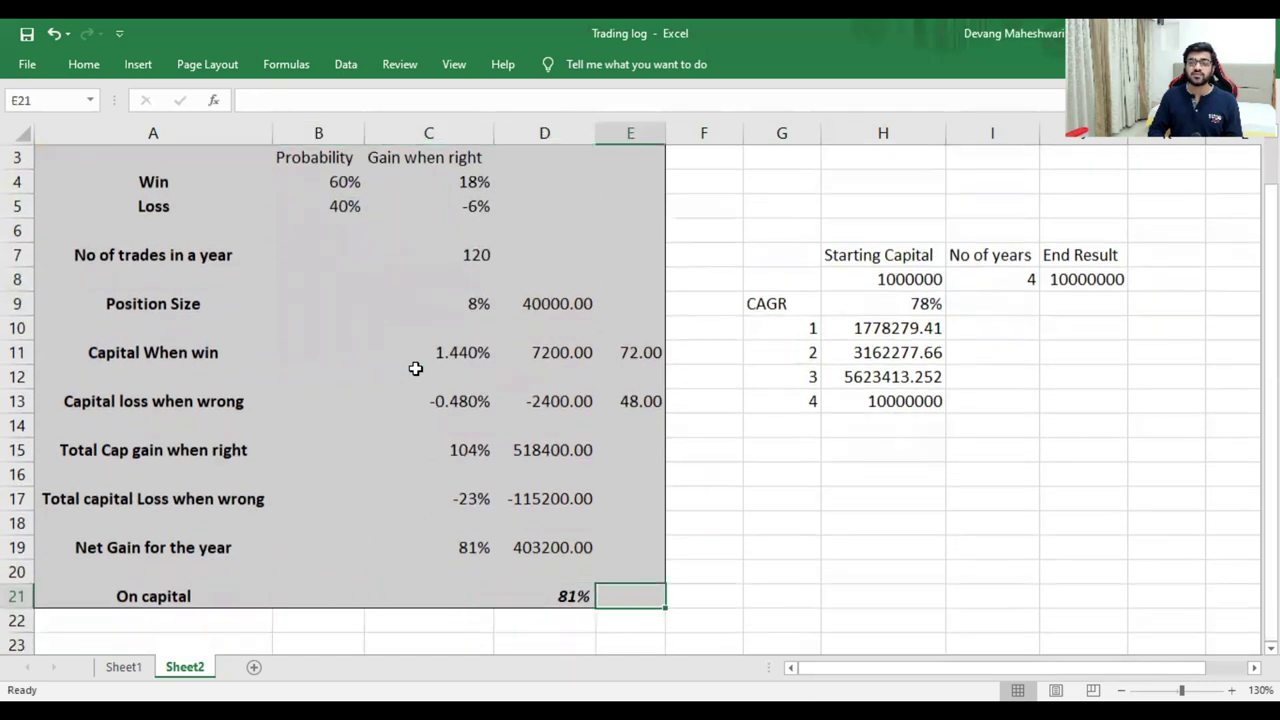
# - Examine the yearly gain and loss amounts in column D upward from D21
pyautogui.press('Left')
pyautogui.press('Up')
pyautogui.press('Up')
pyautogui.press('Up')
pyautogui.press('Up')
pyautogui.press('Up')
pyautogui.press('Up')
pyautogui.press('Up')
pyautogui.press('Up')
pyautogui.press('Up')
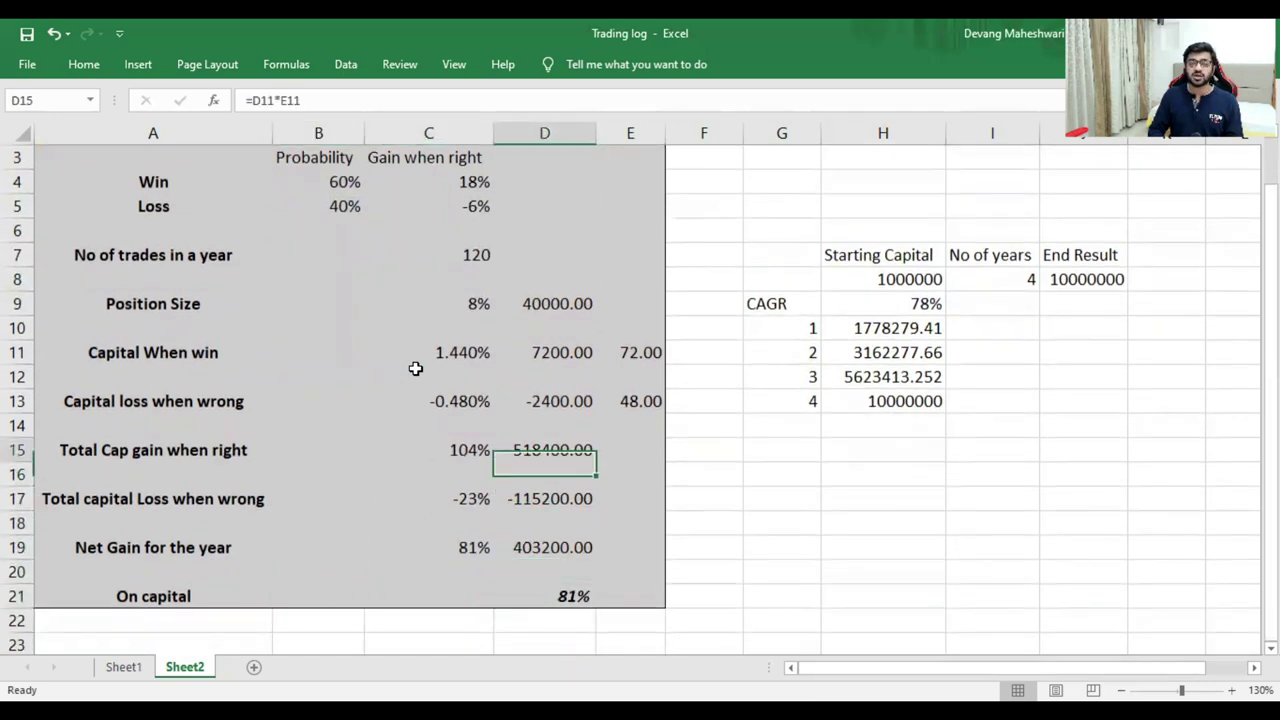
# - Inspect the formulas behind Capital When win in C11 and Capital loss when wrong in C13
pyautogui.press('Left')
pyautogui.press('Up')
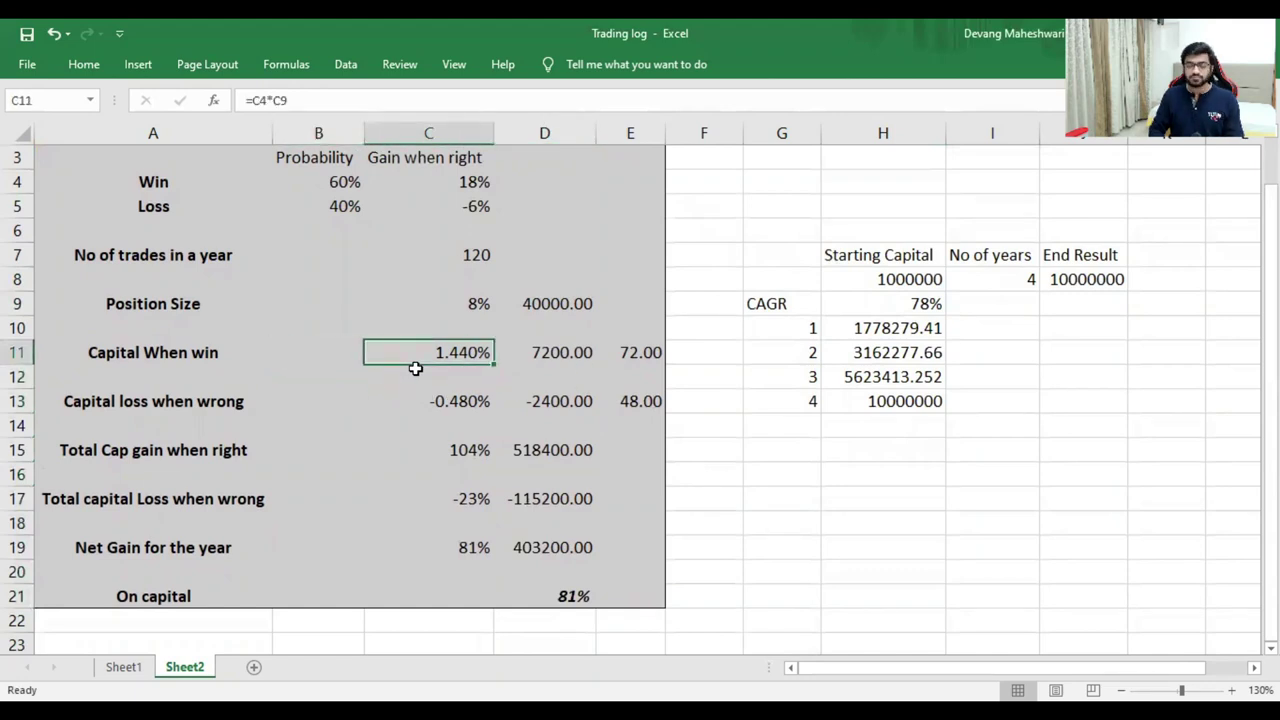
pyautogui.press('F2')
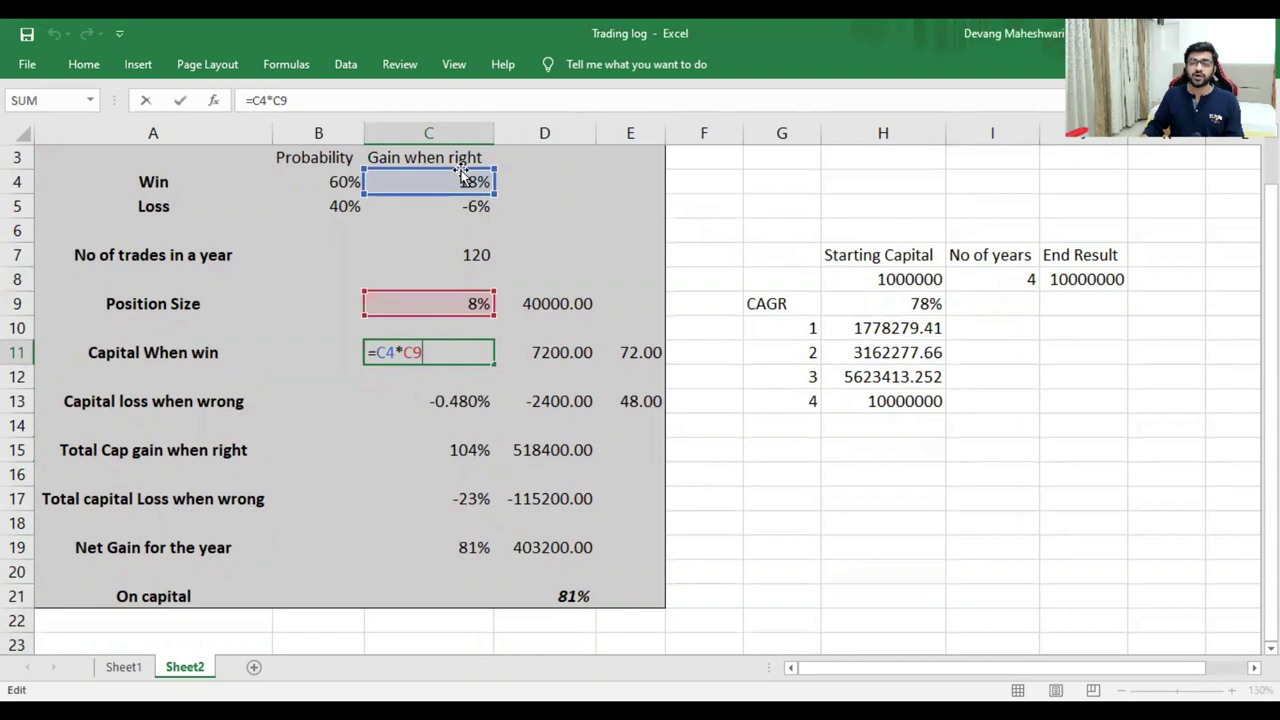
pyautogui.press('Return')
pyautogui.press('Down')
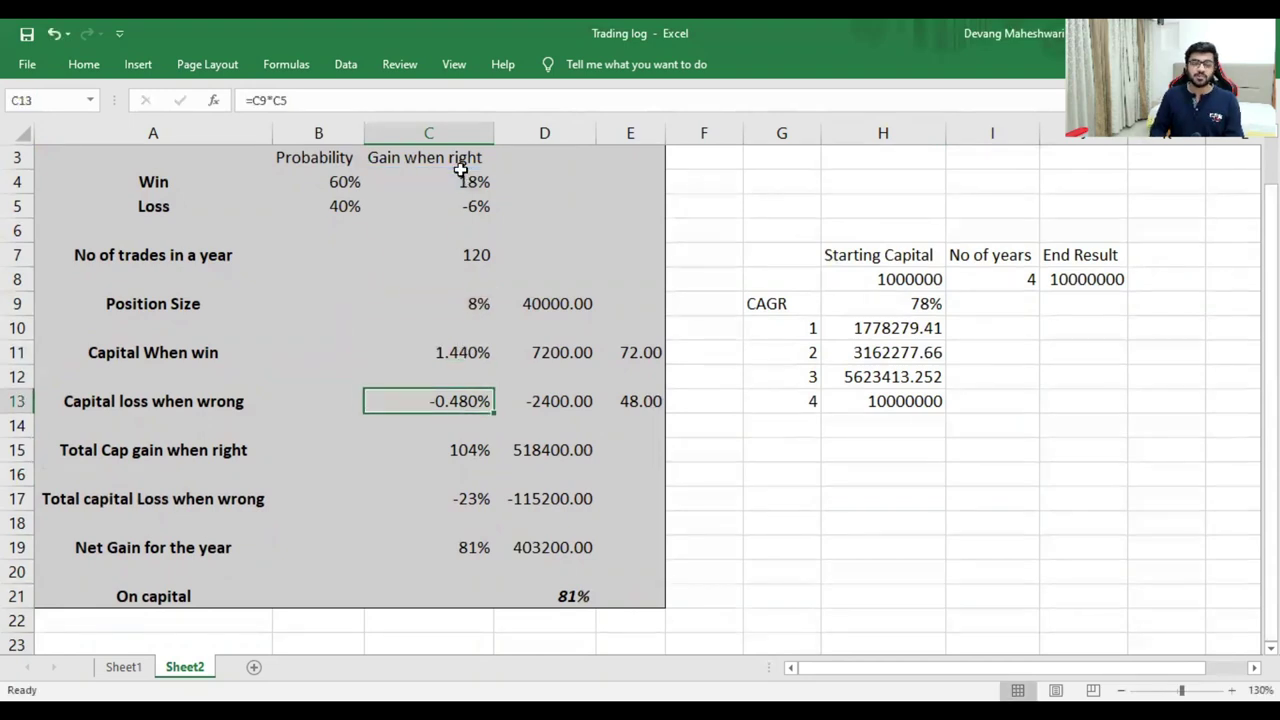
pyautogui.press('F2')
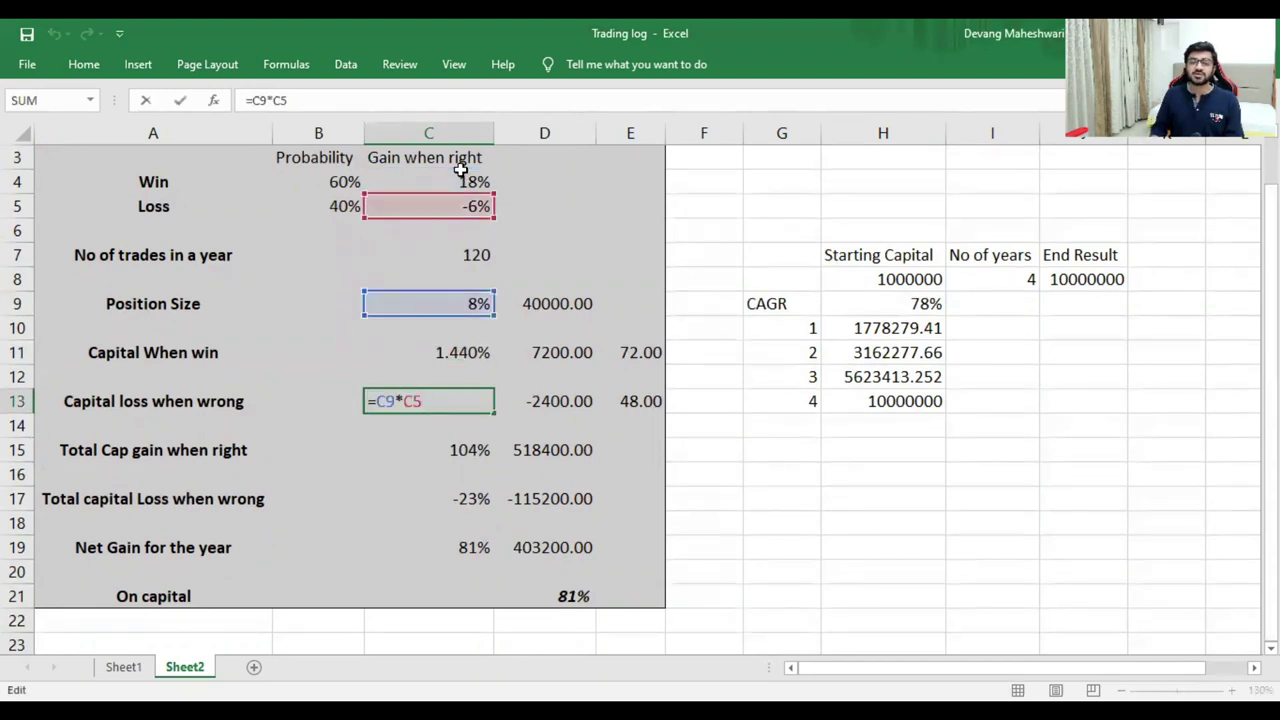
pyautogui.hotkey('ctrl', 'Return')
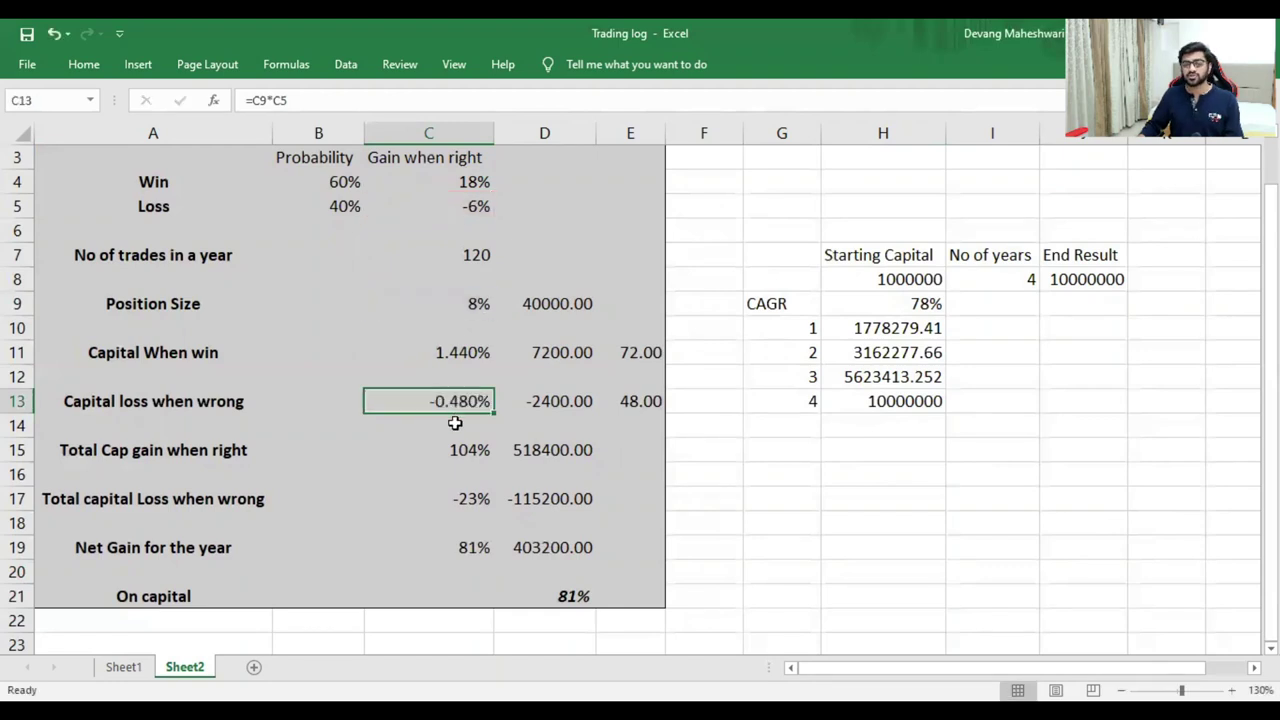
# - Check the capital gain per win in C11, the number of trades in C7 and the On capital return in D21
pyautogui.click(452, 354)
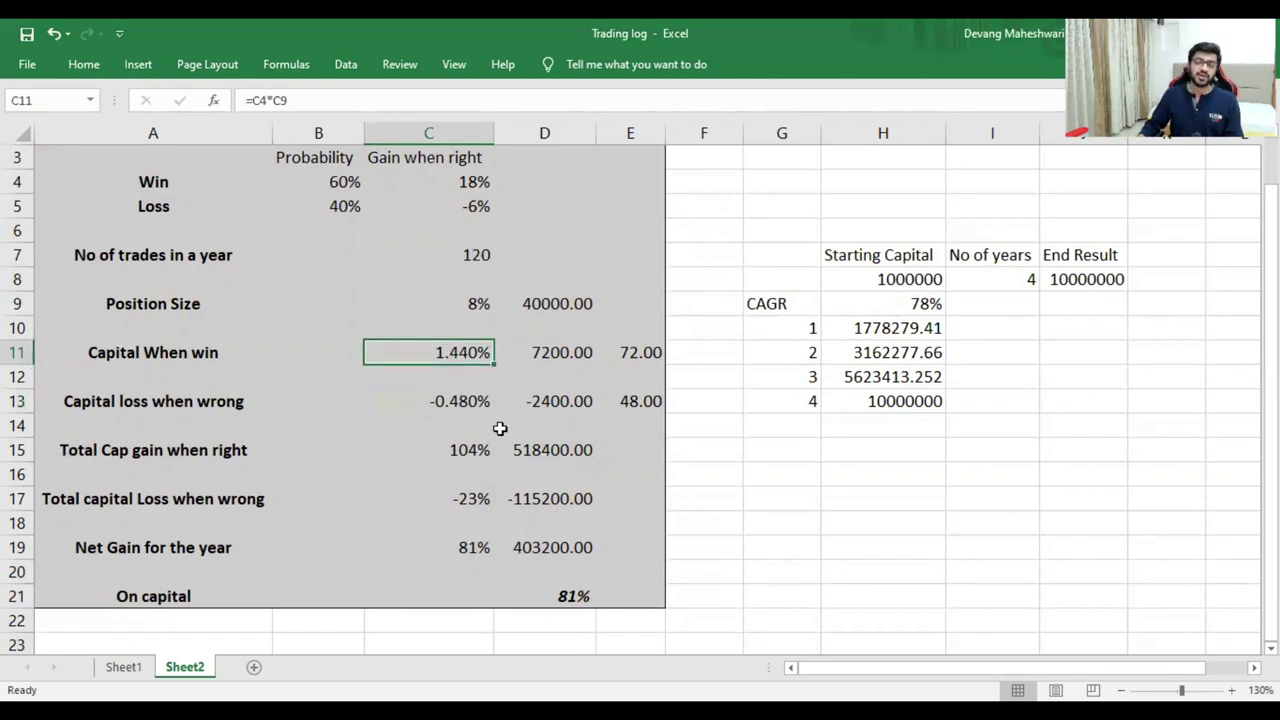
pyautogui.scroll(1, 492, 339)
pyautogui.click(478, 305)
pyautogui.scroll(-1, 540, 550)
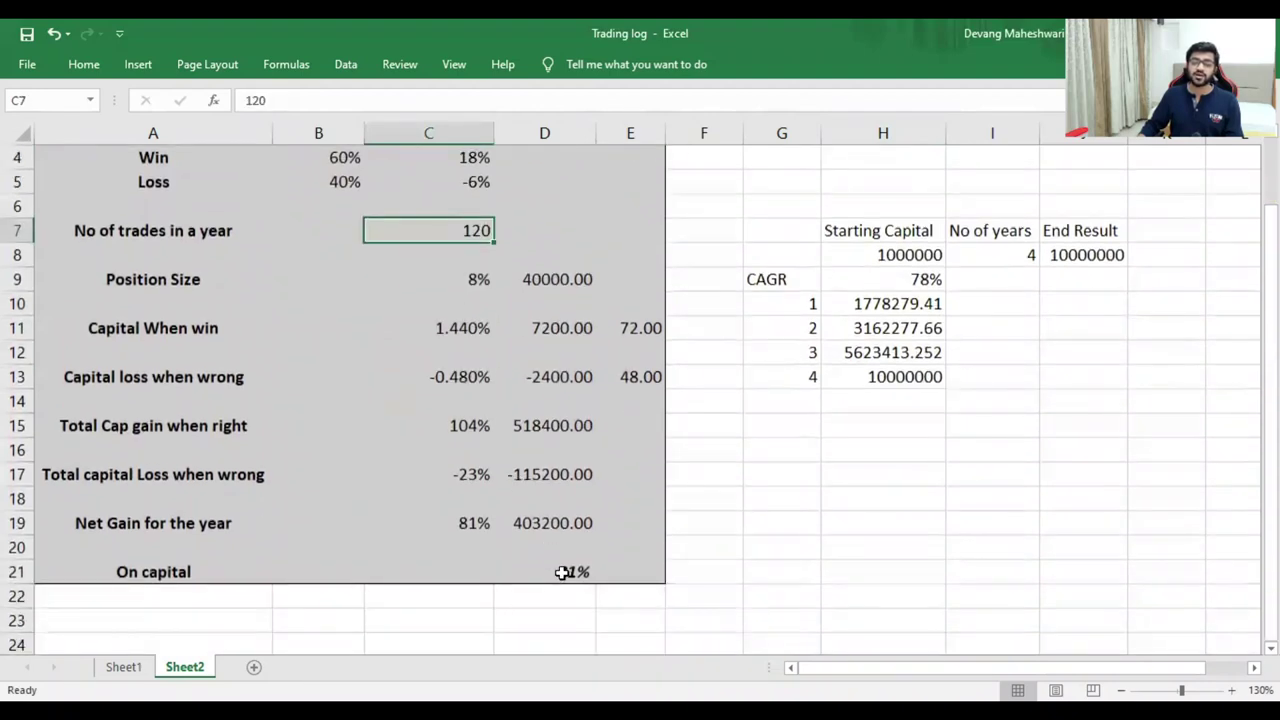
pyautogui.click(566, 572)
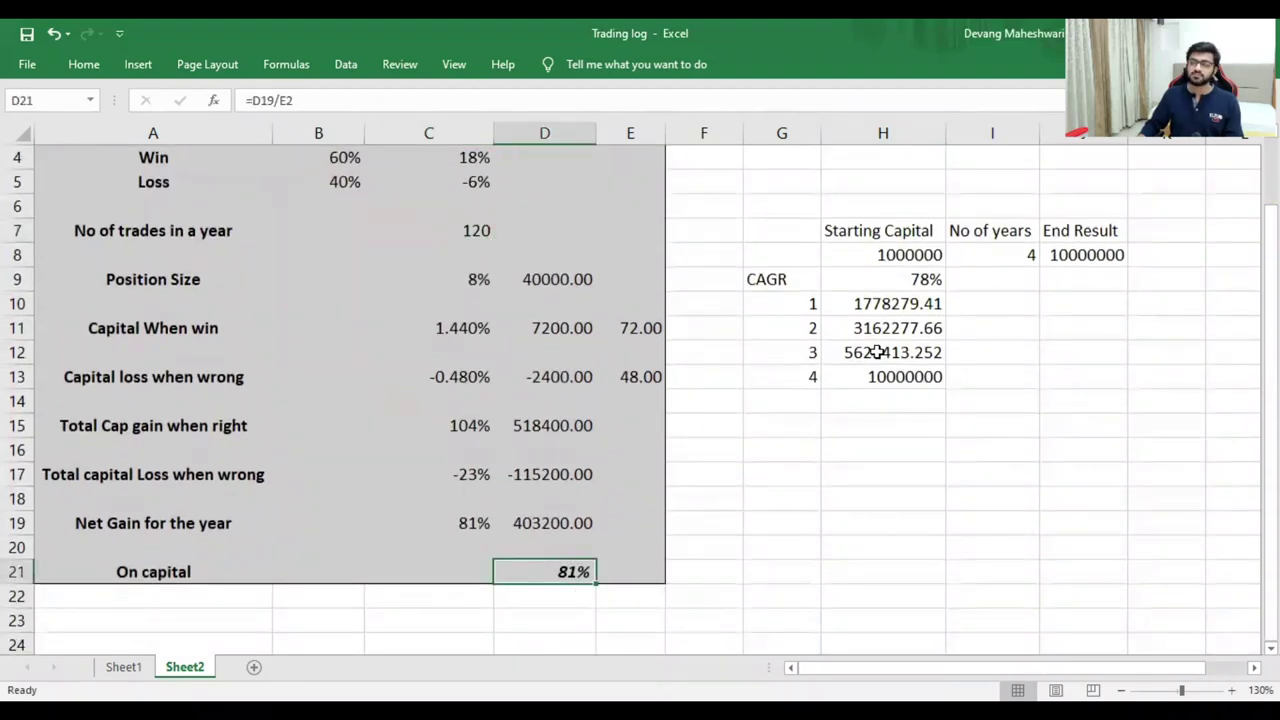
# - Enter the required CAGR of 78% in D22, directly below the On capital return
pyautogui.click(456, 595)
pyautogui.click(547, 602)
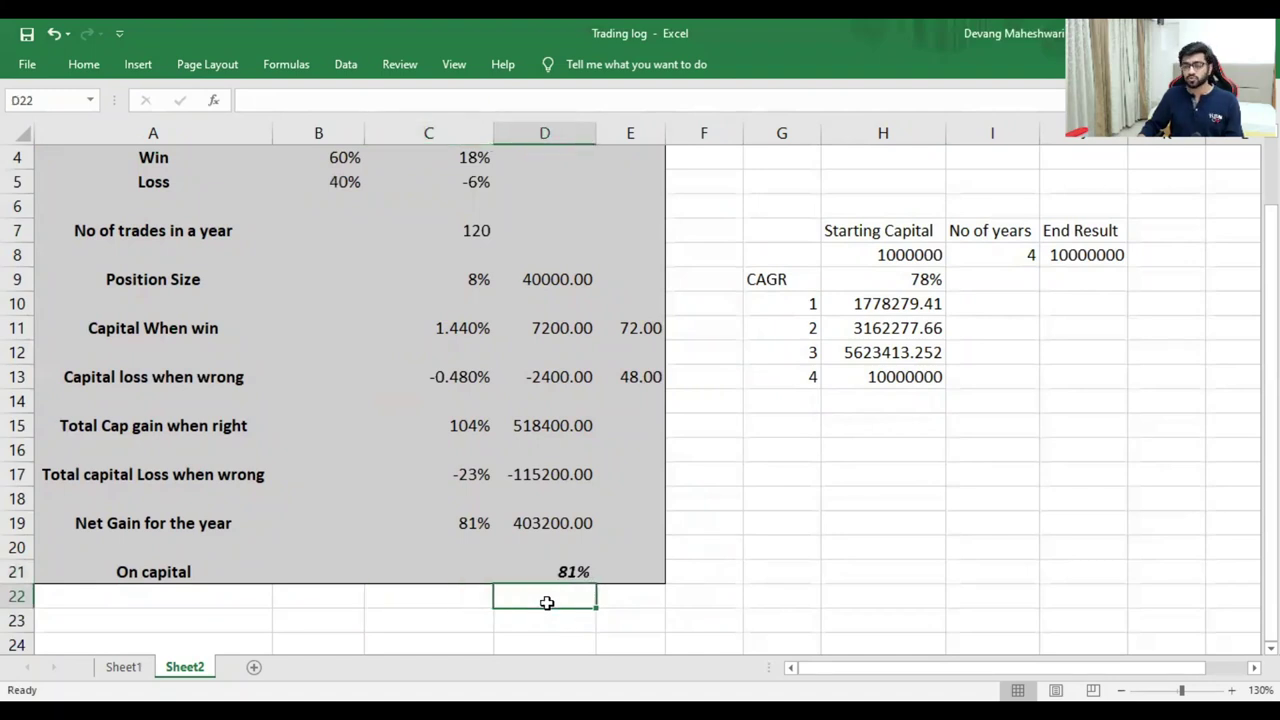
pyautogui.write('78%')
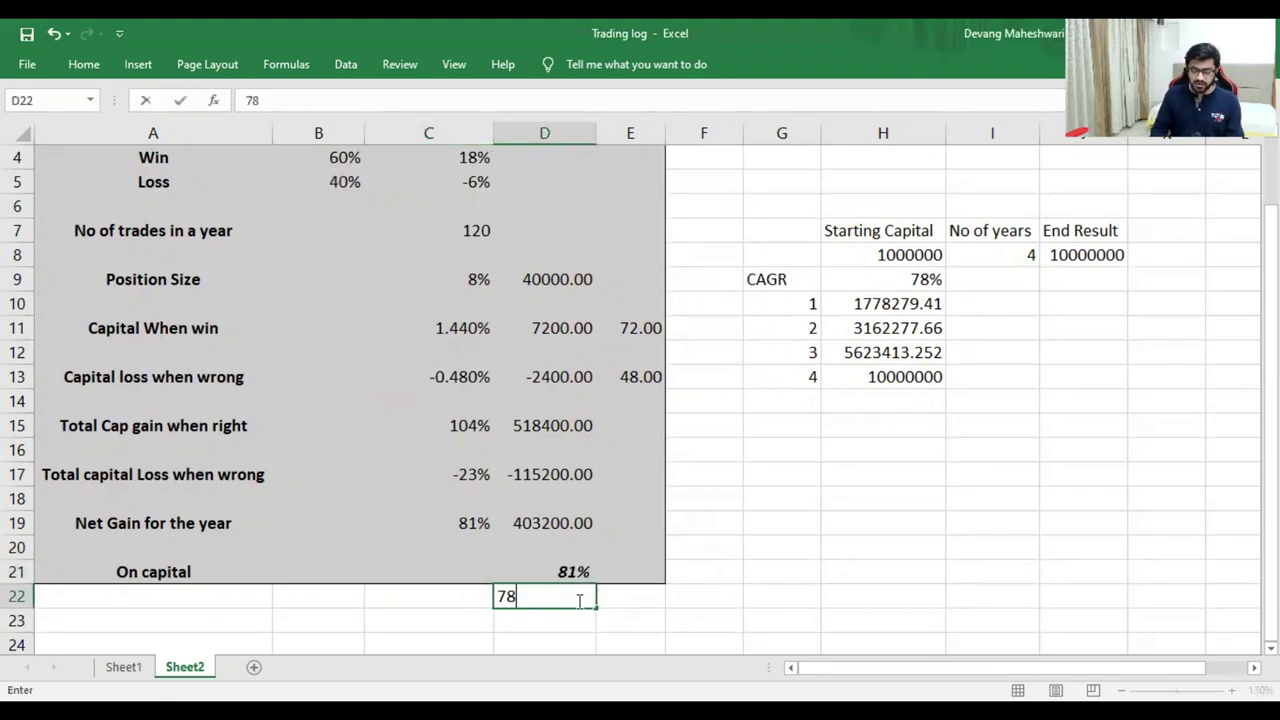
pyautogui.press('Return')
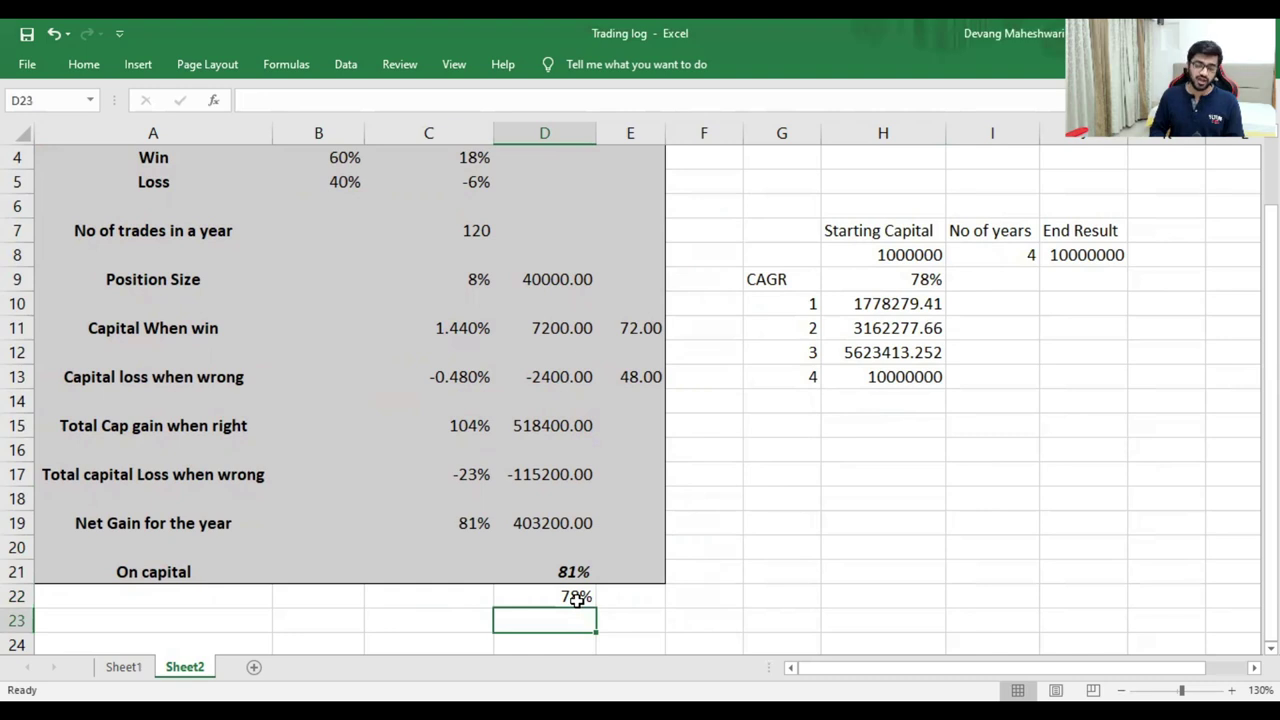
pyautogui.click(577, 598)
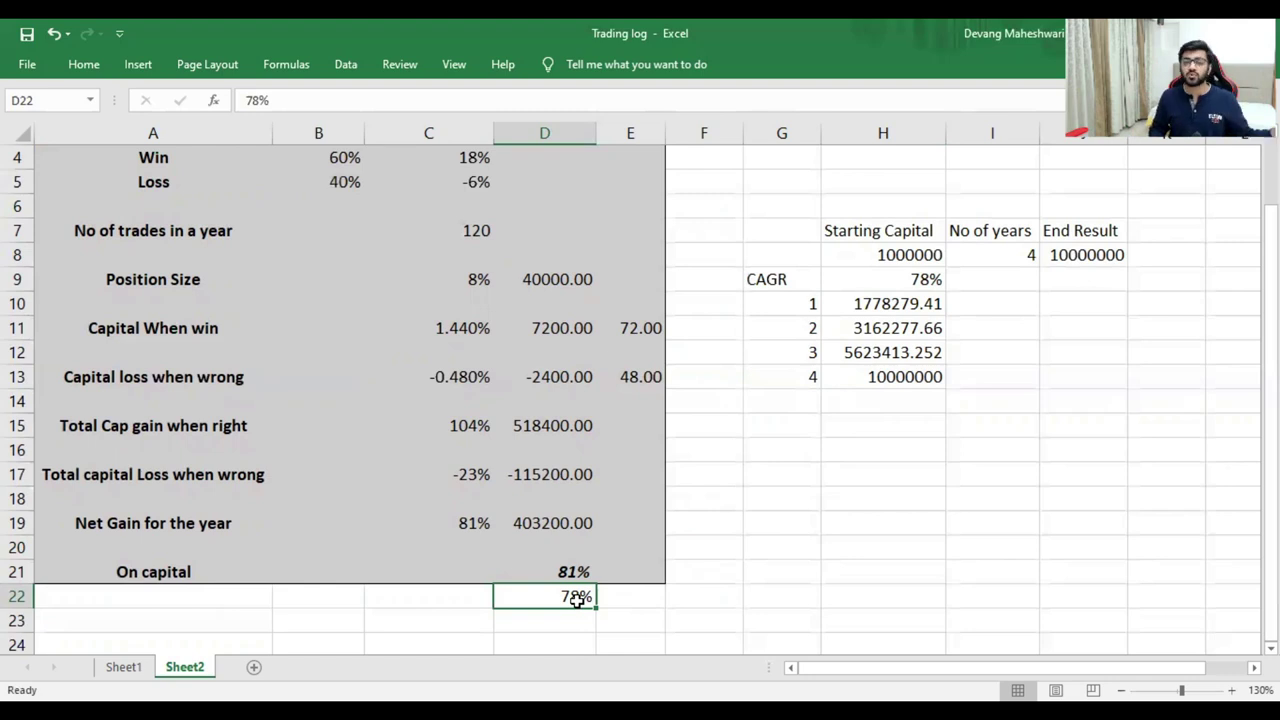
# - Return to the win row at the start of the plan and inspect the win gain formula in C4
pyautogui.press('Up')
pyautogui.press('Up')
pyautogui.press('Up')
pyautogui.press('Up')
pyautogui.press('Up')
pyautogui.press('Up')
pyautogui.press('Up')
pyautogui.press('Up')
pyautogui.press('Up')
pyautogui.press('Up')
pyautogui.press('Up')
pyautogui.press('Up')
pyautogui.press('Up')
pyautogui.press('Up')
pyautogui.press('Up')
pyautogui.press('Up')
pyautogui.press('Up')
pyautogui.press('Up')
pyautogui.press('Left')
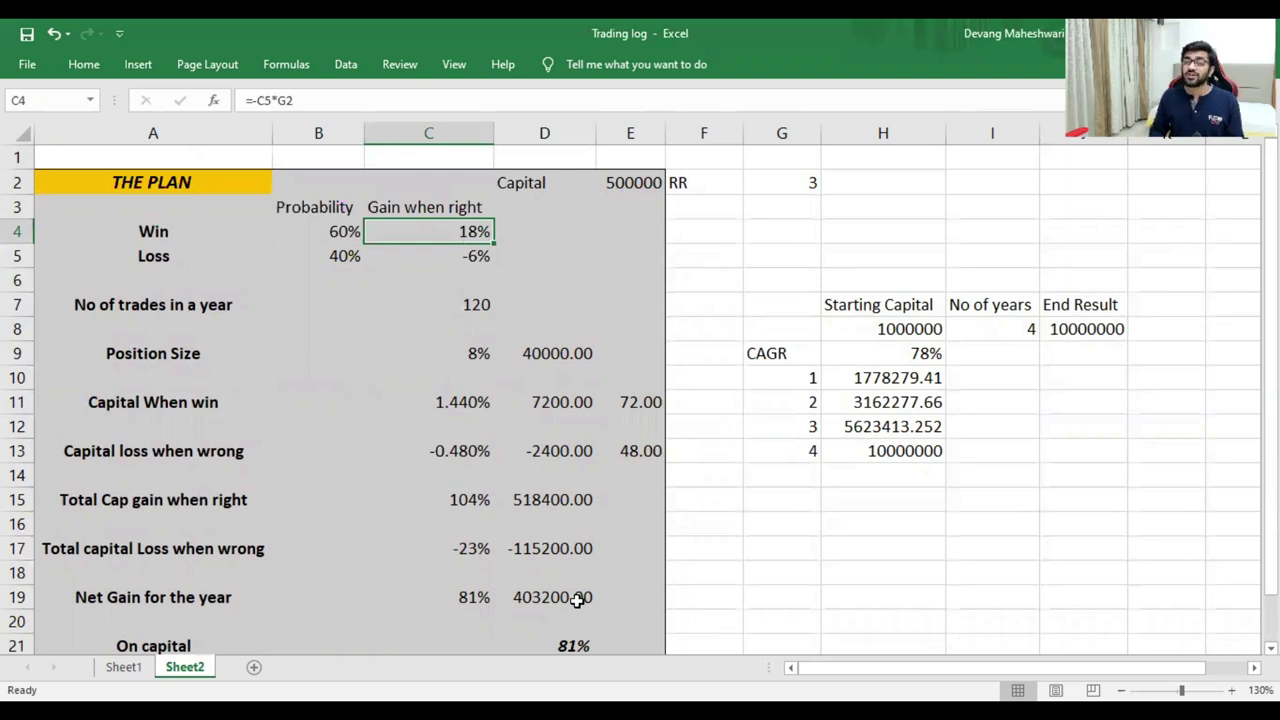
# - Review the growth target's Starting Capital in H8, No of years in I8 and End Result in J8
pyautogui.press('Right')
pyautogui.press('Right')
pyautogui.press('Right')
pyautogui.press('Right')
pyautogui.press('Right')
pyautogui.press('Down')
pyautogui.press('Down')
pyautogui.press('Down')
pyautogui.press('Down')
pyautogui.press('Right')
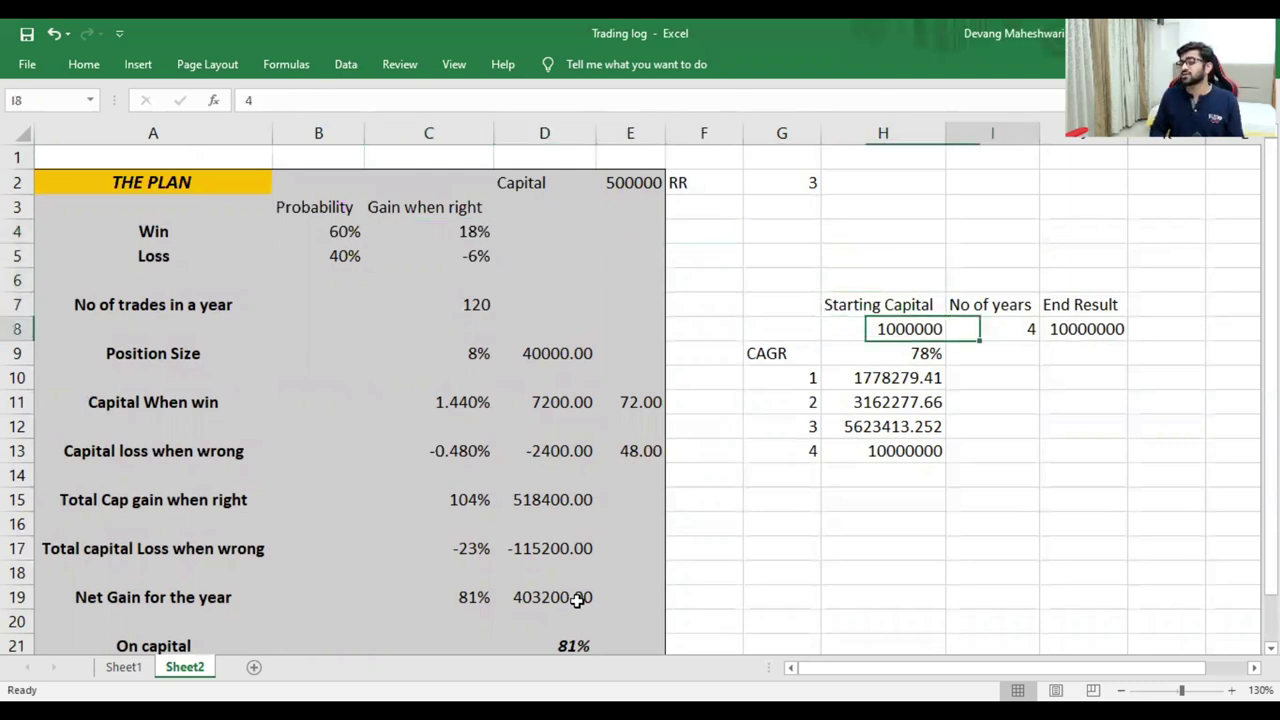
pyautogui.press('Right')
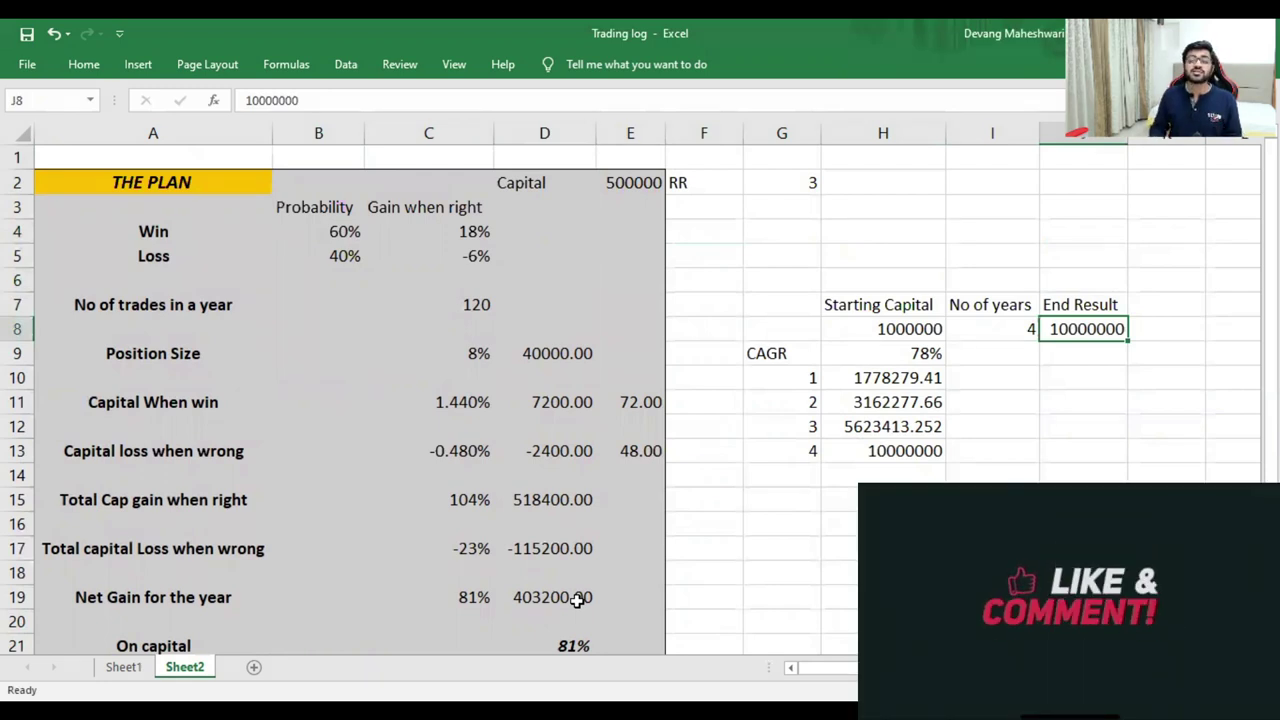
# - Compare the plan's On capital return in D21 with the required CAGR in D22 directly below
pyautogui.press('Left')
pyautogui.press('Left')
pyautogui.press('Left')
pyautogui.press('Left')
pyautogui.press('Left')
pyautogui.press('Left')
pyautogui.press('Down')
pyautogui.press('Down')
pyautogui.press('Down')
pyautogui.press('Down')
pyautogui.press('Down')
pyautogui.press('Down')
pyautogui.press('Down')
pyautogui.press('Down')
pyautogui.press('Down')
pyautogui.press('Down')
pyautogui.press('Down')
pyautogui.press('Down')
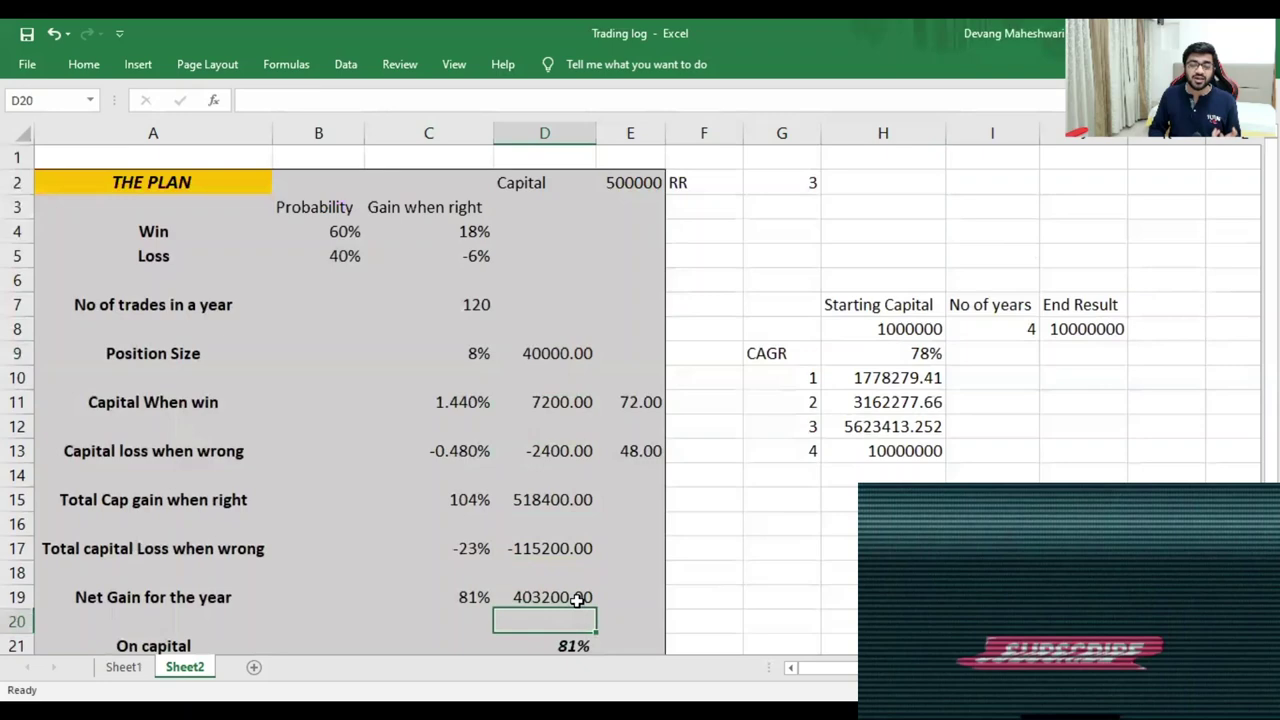
pyautogui.press('Down')
pyautogui.press('Down')
pyautogui.press('Up')
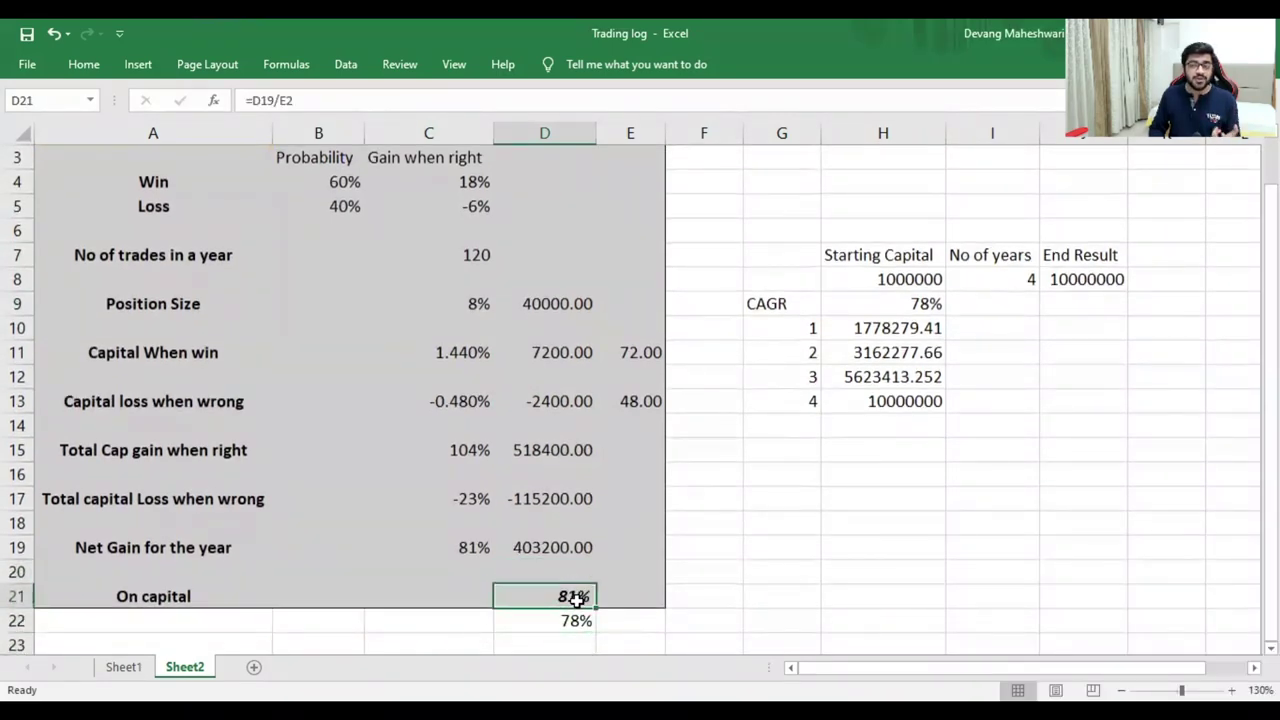
# - Review the plan's probabilities, gains, number of trades and position size by selecting B4:C9, and check the loss percentage in C5
pyautogui.press('Up')
pyautogui.press('Up')
pyautogui.press('Up')
pyautogui.press('Up')
pyautogui.press('Up')
pyautogui.press('Up')
pyautogui.press('Up')
pyautogui.press('Up')
pyautogui.press('Up')
pyautogui.press('Up')
pyautogui.press('Up')
pyautogui.press('Up')
pyautogui.press('Up')
pyautogui.press('Left')
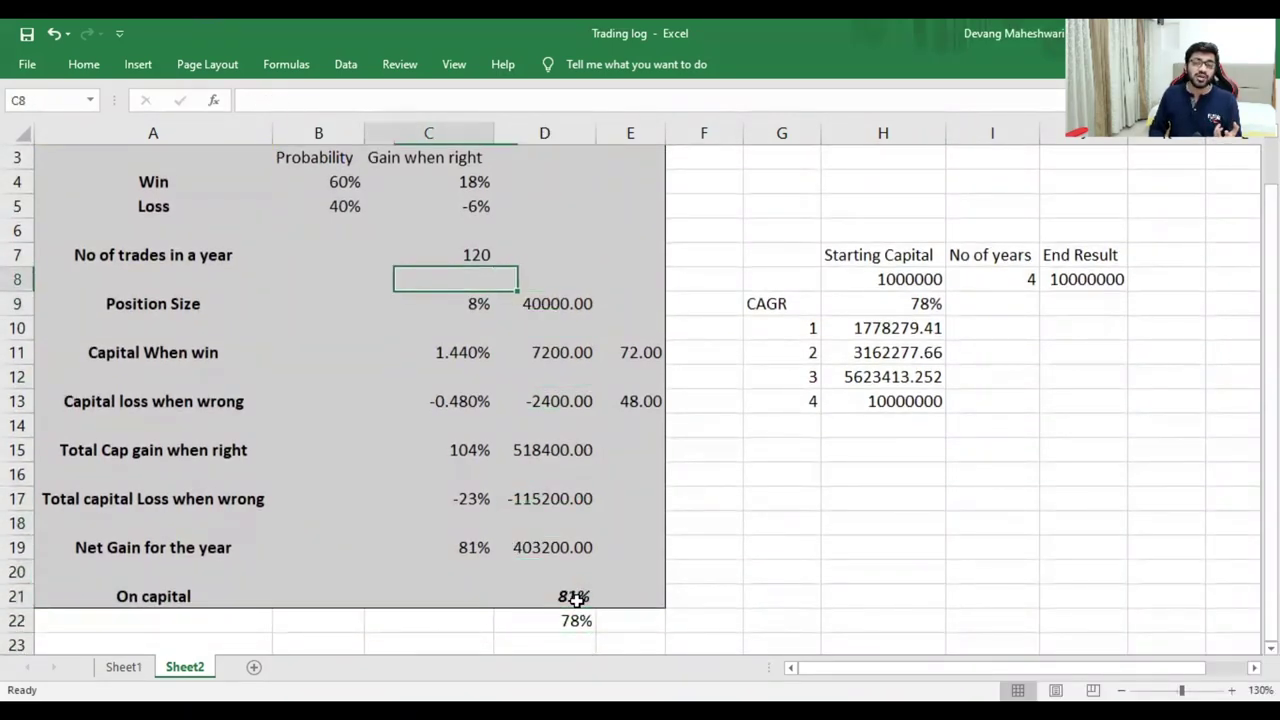
pyautogui.press('Left')
pyautogui.press('Up')
pyautogui.press('Up')
pyautogui.press('Up')
pyautogui.press('Up')
pyautogui.hotkey('shift', 'Right')
pyautogui.hotkey('shift', 'Down')
pyautogui.hotkey('shift', 'Down')
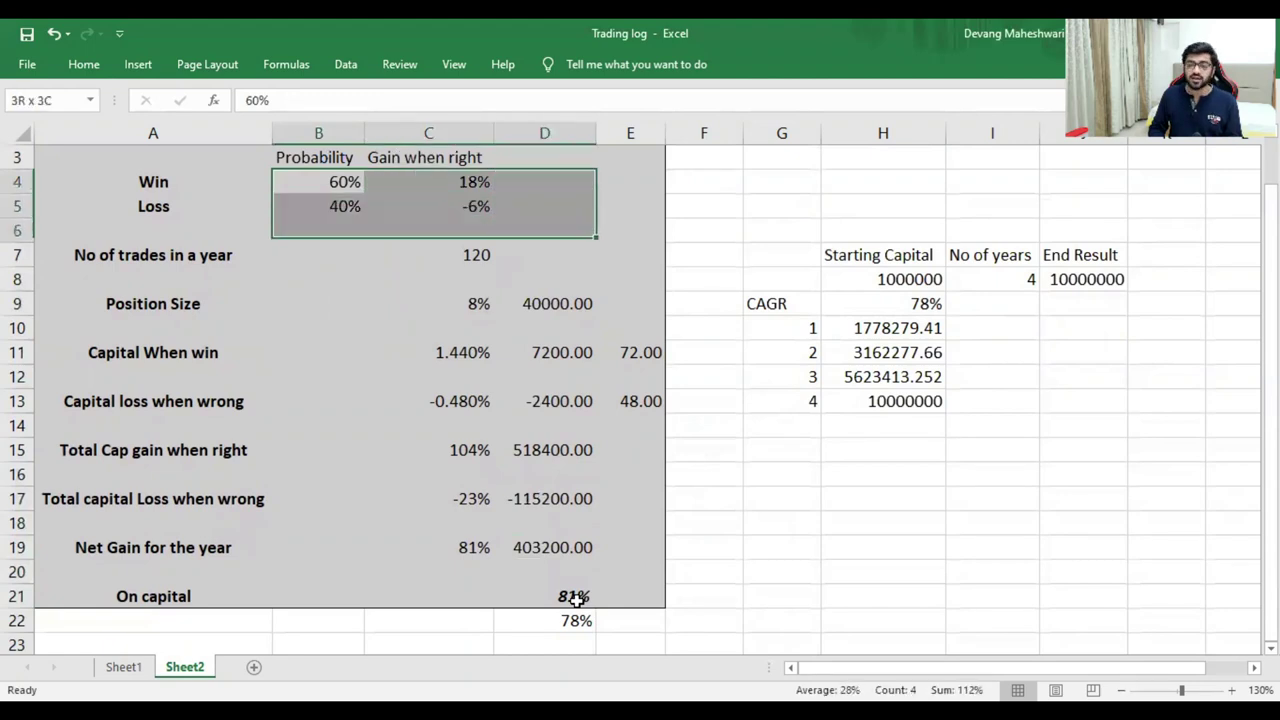
pyautogui.hotkey('shift', 'Down')
pyautogui.hotkey('shift', 'Down')
pyautogui.hotkey('shift', 'Down')
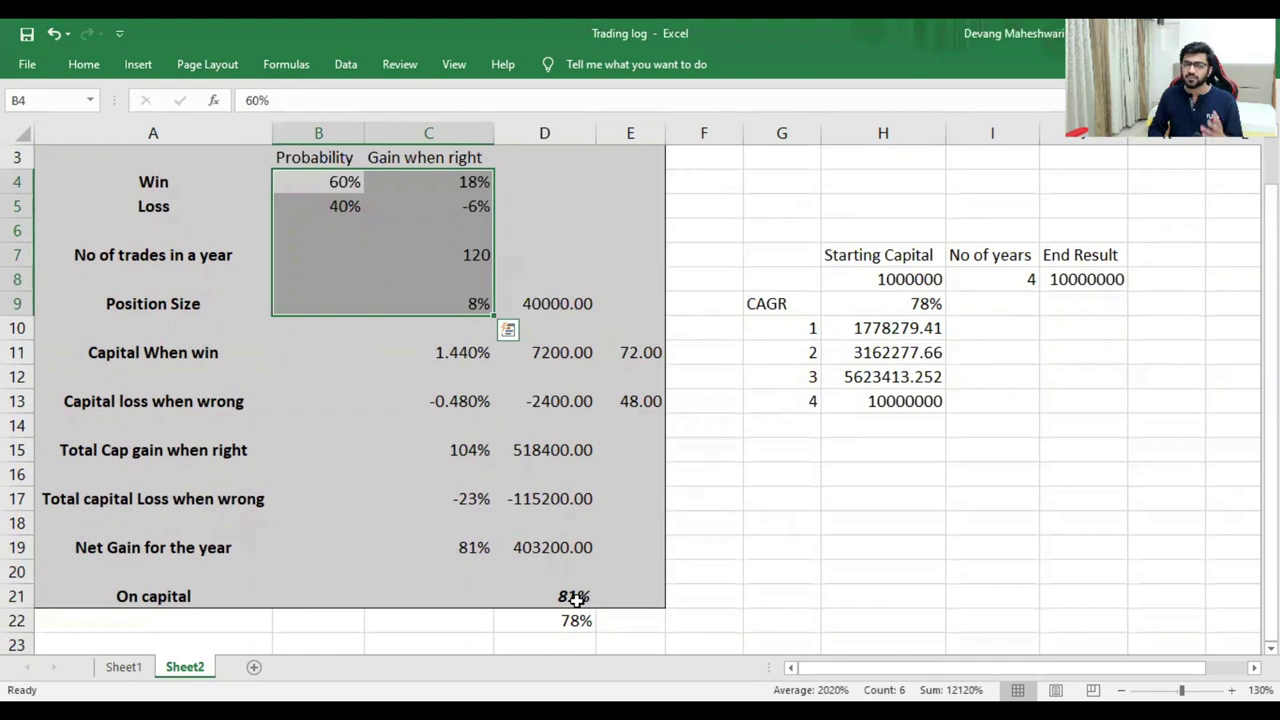
pyautogui.press('Down')
pyautogui.press('Right')
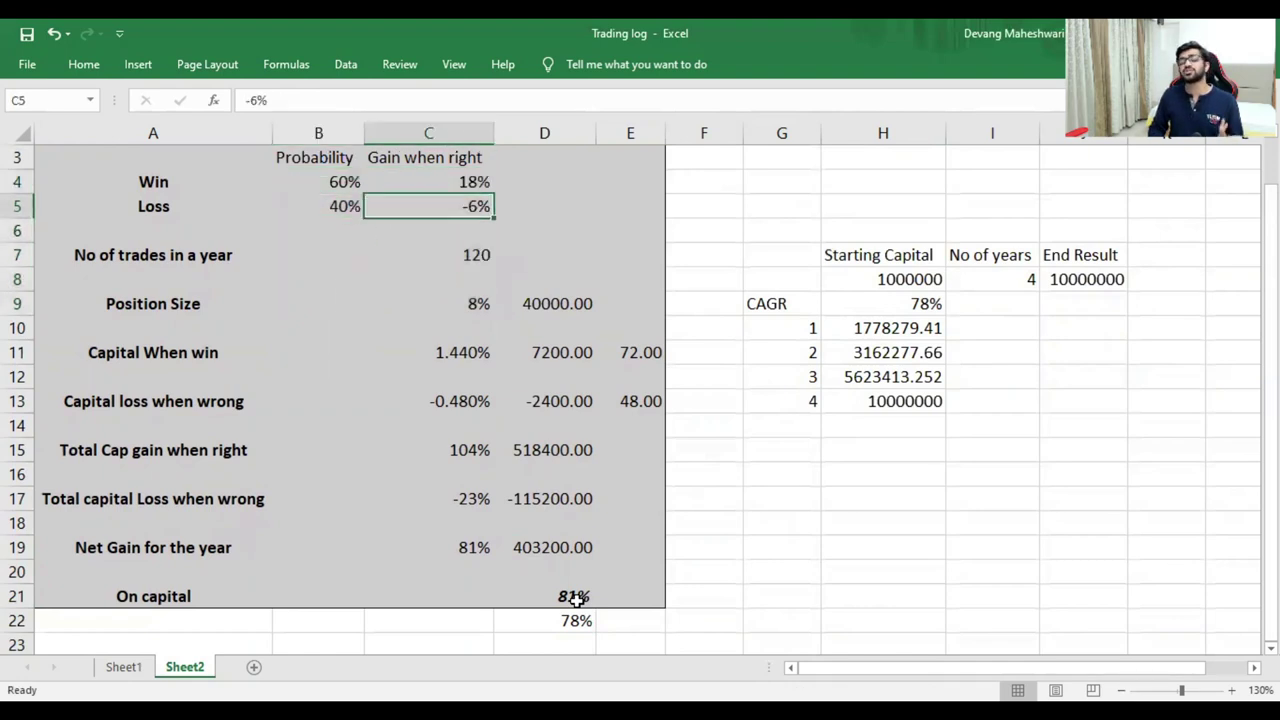